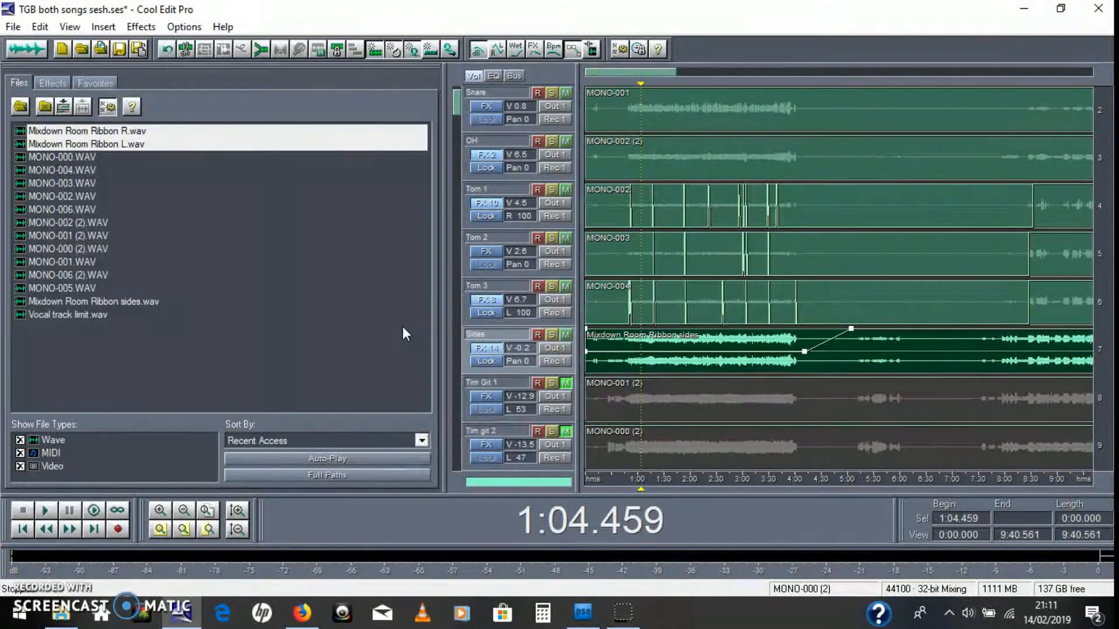
Play the mix from about 1:04 with the Sides track included, and stop playback.
{"action": "key", "text": "space"}
{"action": "left_click", "coordinate": [412, 324]}
{"action": "left_click", "coordinate": [600, 361]}
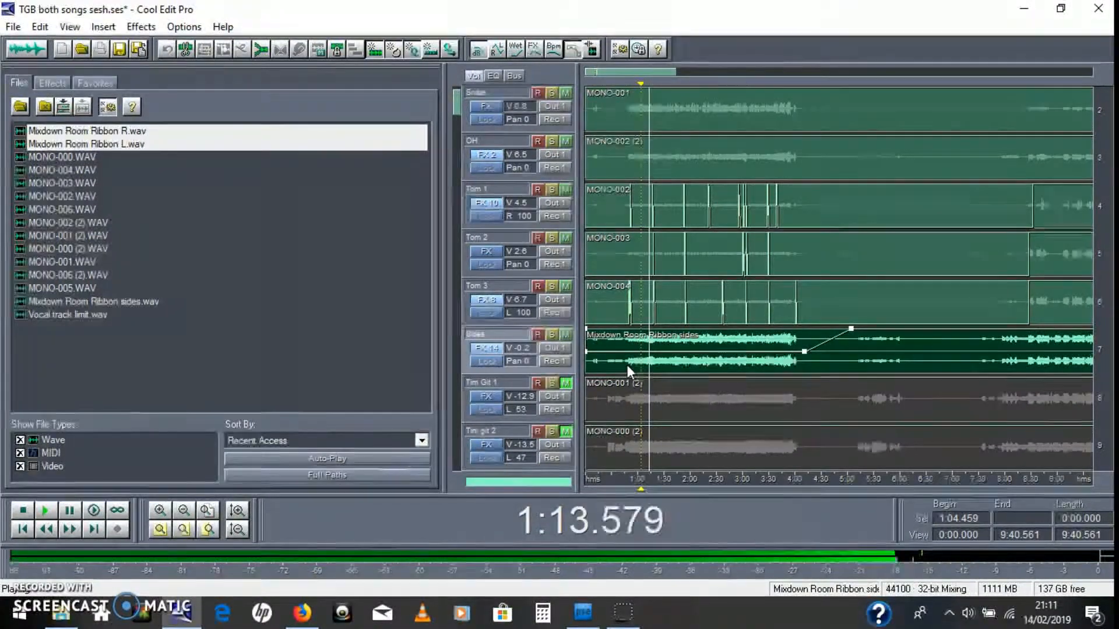
{"action": "left_click", "coordinate": [620, 362]}
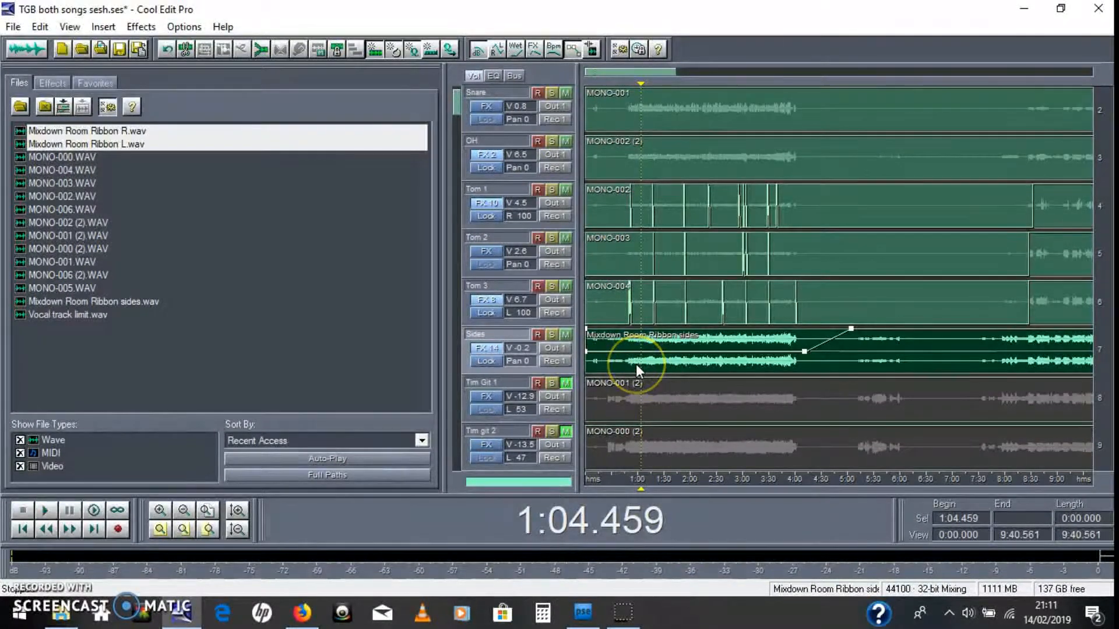
Play the mix from about 0:58 while muting and unmuting the Sides track to compare the sound, and stop playback.
{"action": "left_click", "coordinate": [635, 365]}
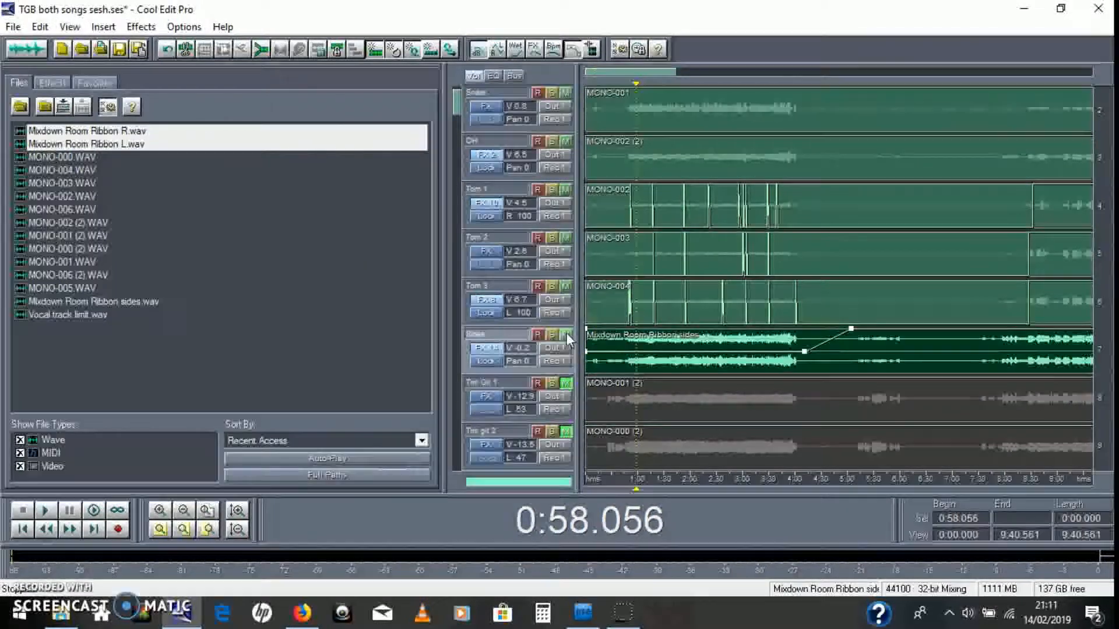
{"action": "key", "text": "space"}
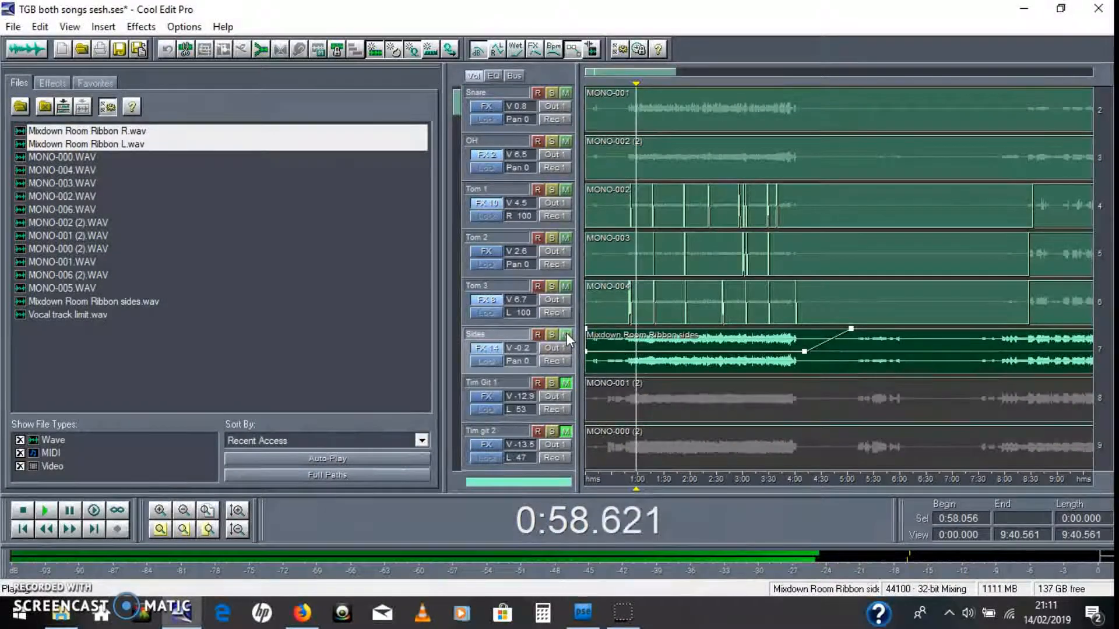
{"action": "left_click", "coordinate": [566, 334]}
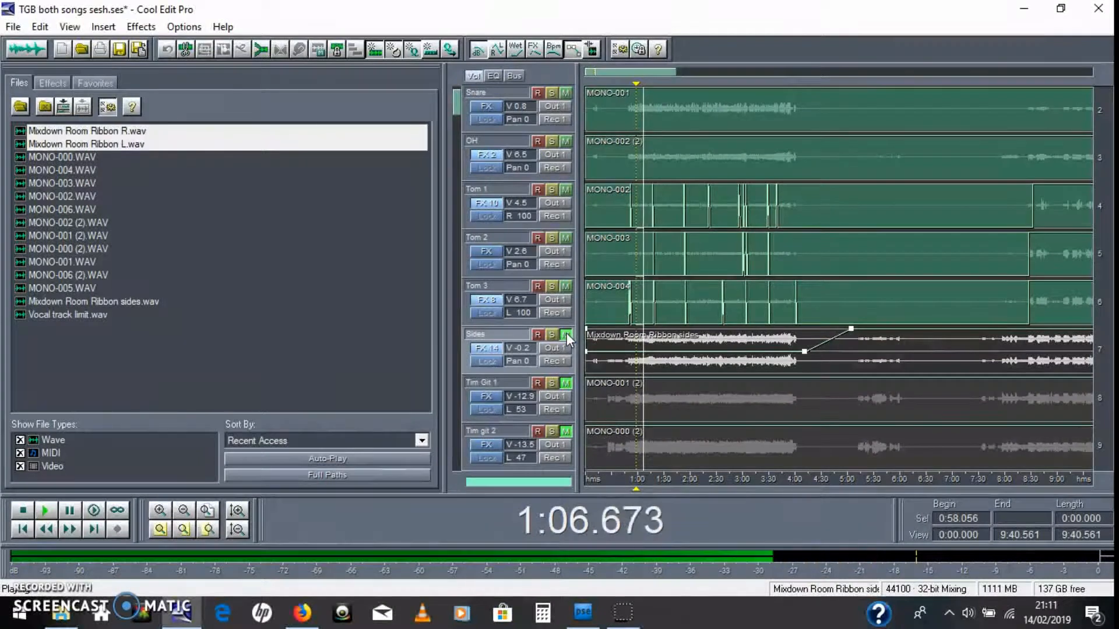
{"action": "left_click", "coordinate": [566, 335]}
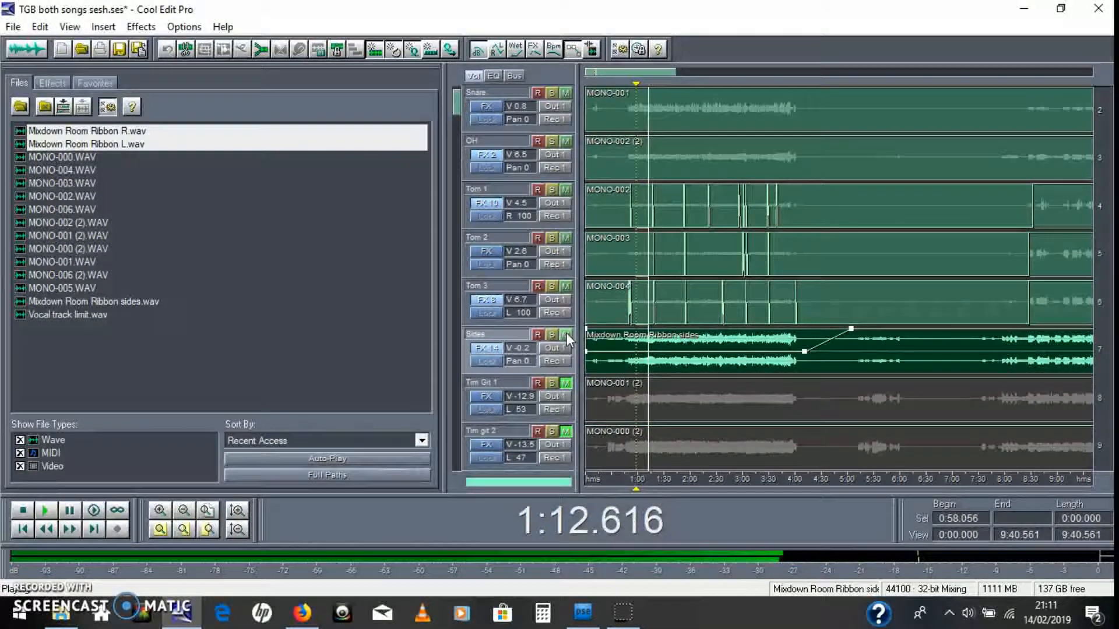
{"action": "left_click", "coordinate": [566, 335]}
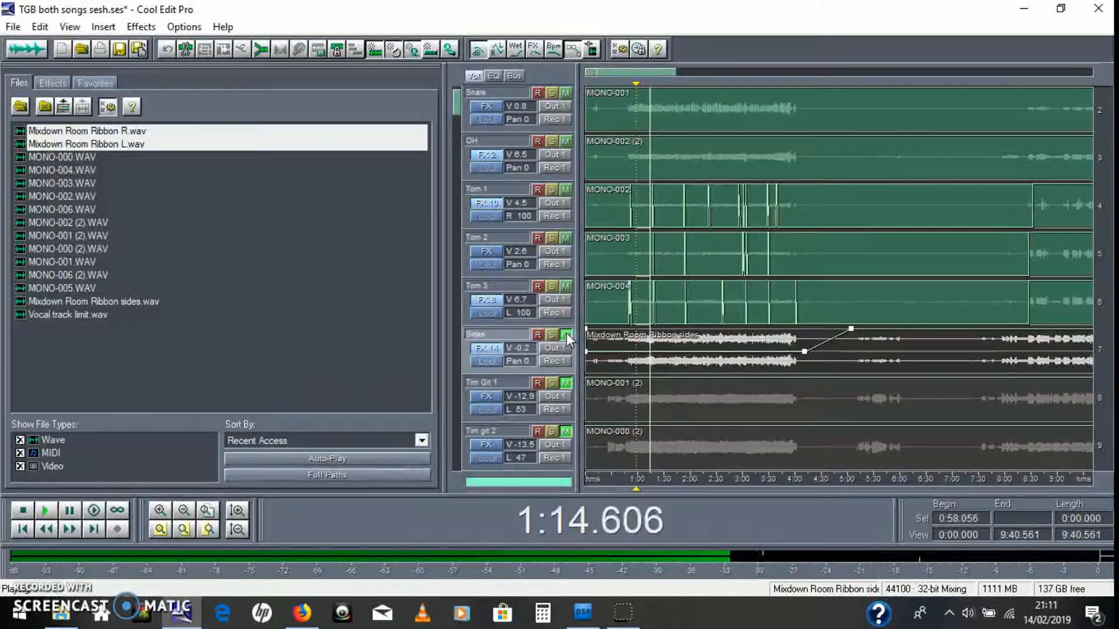
{"action": "left_click", "coordinate": [565, 335]}
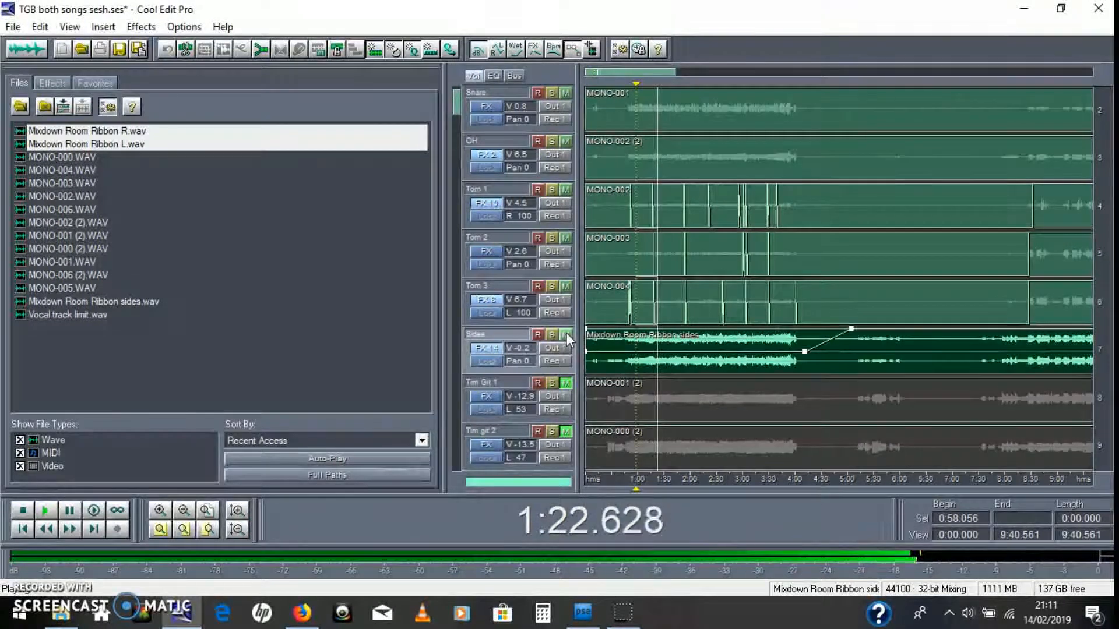
{"action": "left_click", "coordinate": [565, 334]}
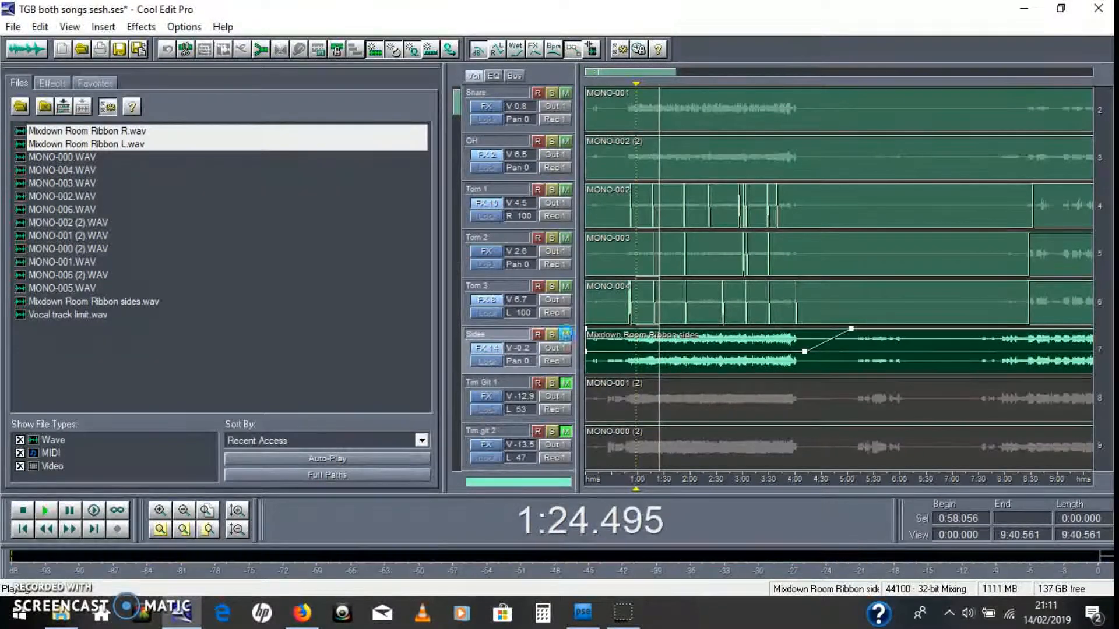
{"action": "key", "text": "space"}
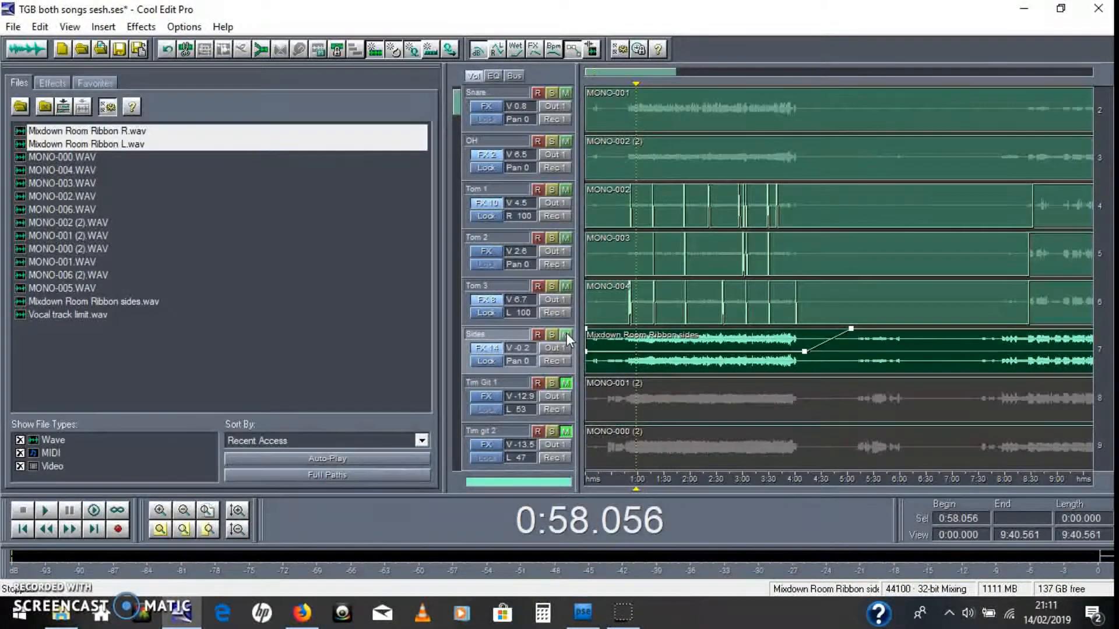
{"action": "left_click", "coordinate": [592, 338]}
{"action": "left_click", "coordinate": [593, 300]}
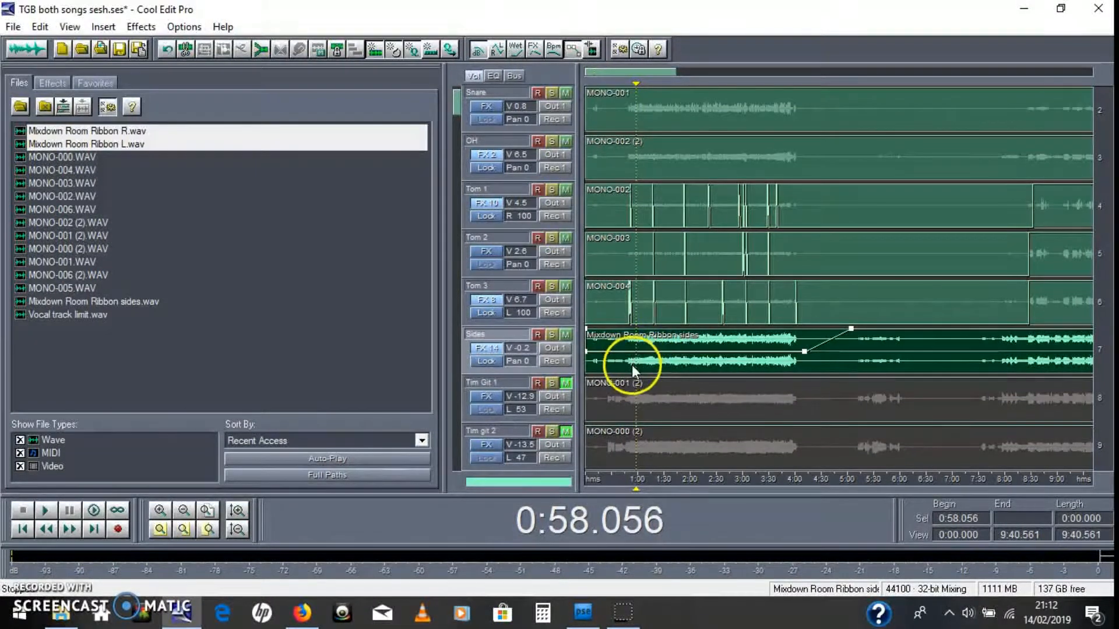
{"action": "scroll", "coordinate": [631, 358], "scroll_direction": "up", "scroll_amount": 1}
{"action": "left_click", "coordinate": [499, 282]}
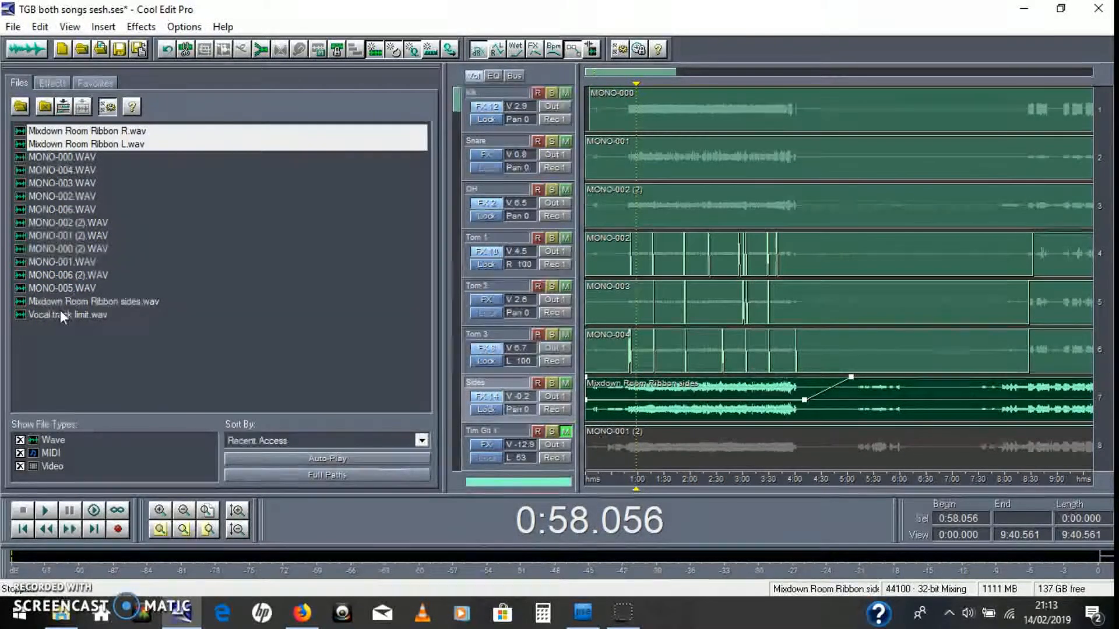
Open Mixdown Room Ribbon L.wav in the waveform editor and listen to it twice from about 1:58.
{"action": "double_click", "coordinate": [78, 143]}
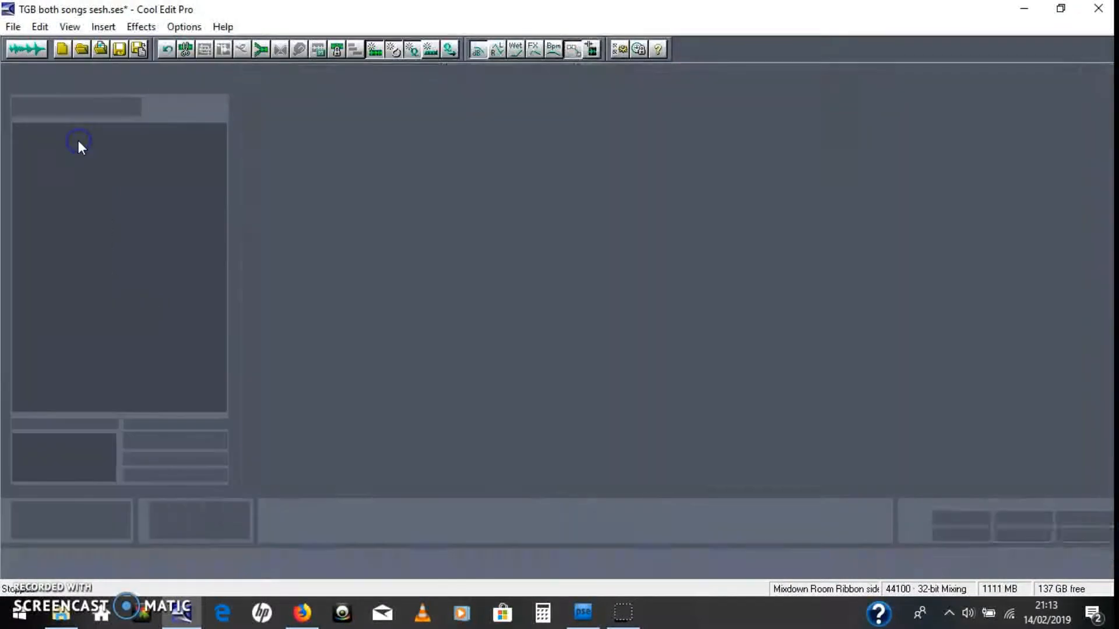
{"action": "key", "text": "space"}
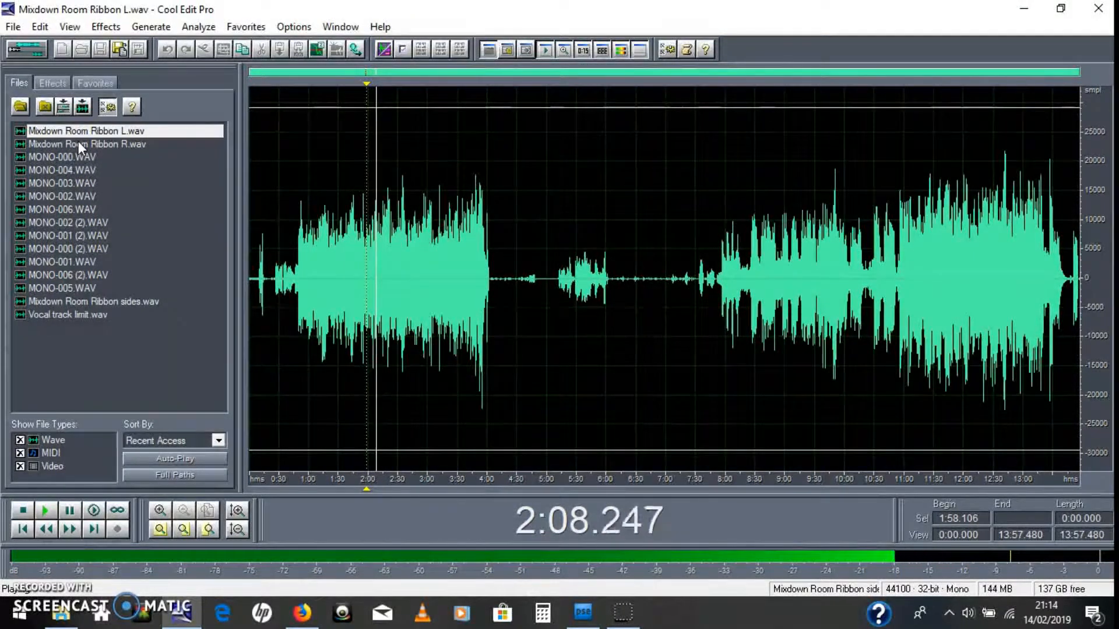
{"action": "key", "text": "space"}
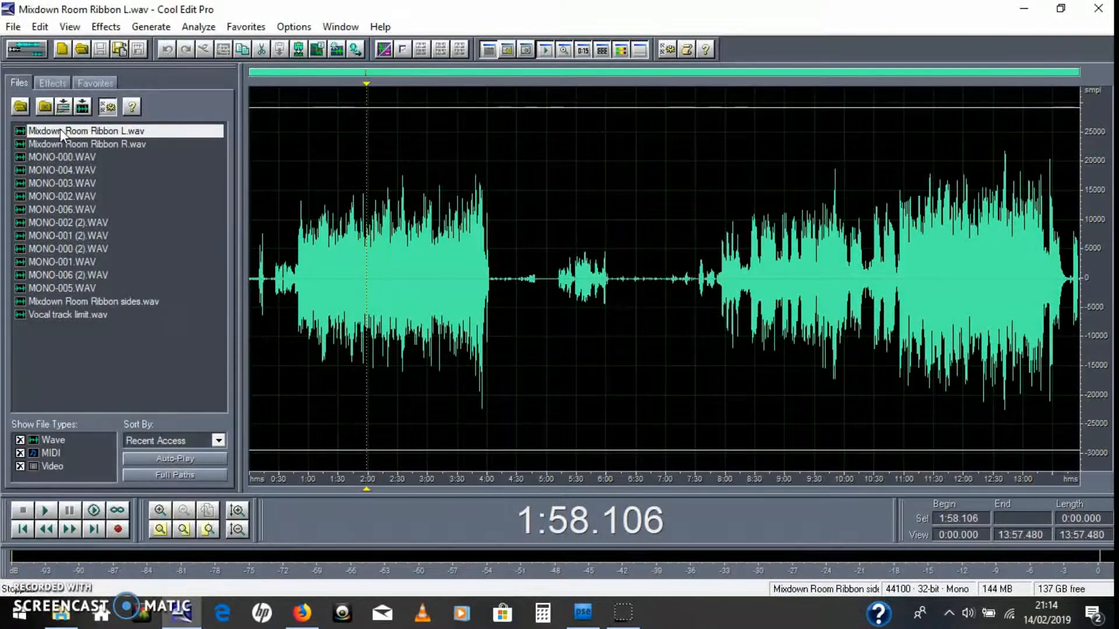
{"action": "left_click", "coordinate": [65, 130]}
{"action": "key", "text": "space"}
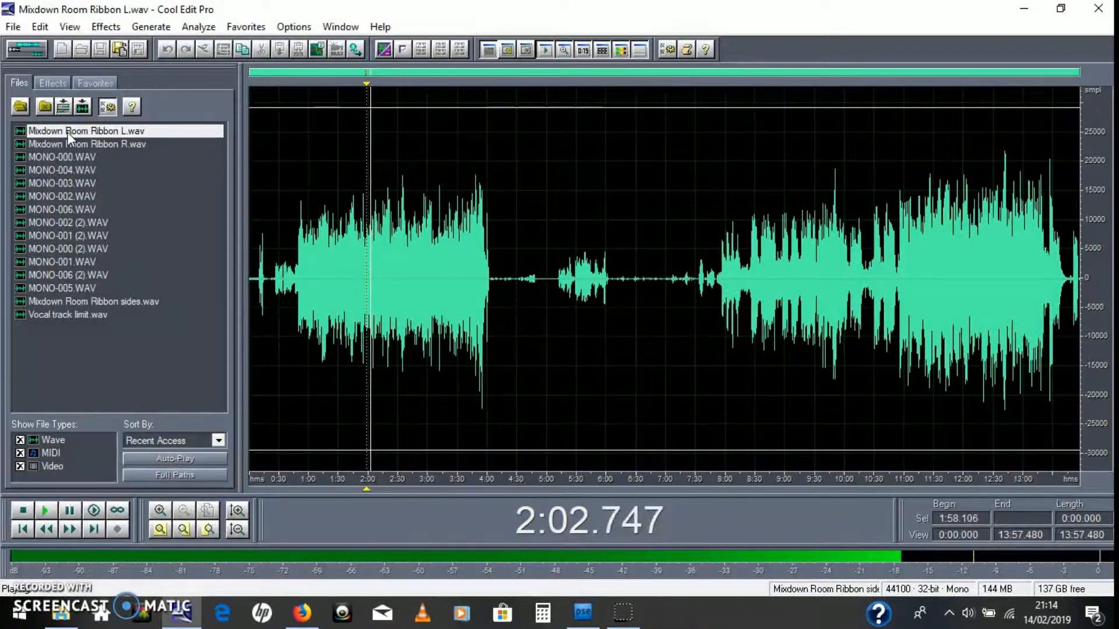
{"action": "key", "text": "space"}
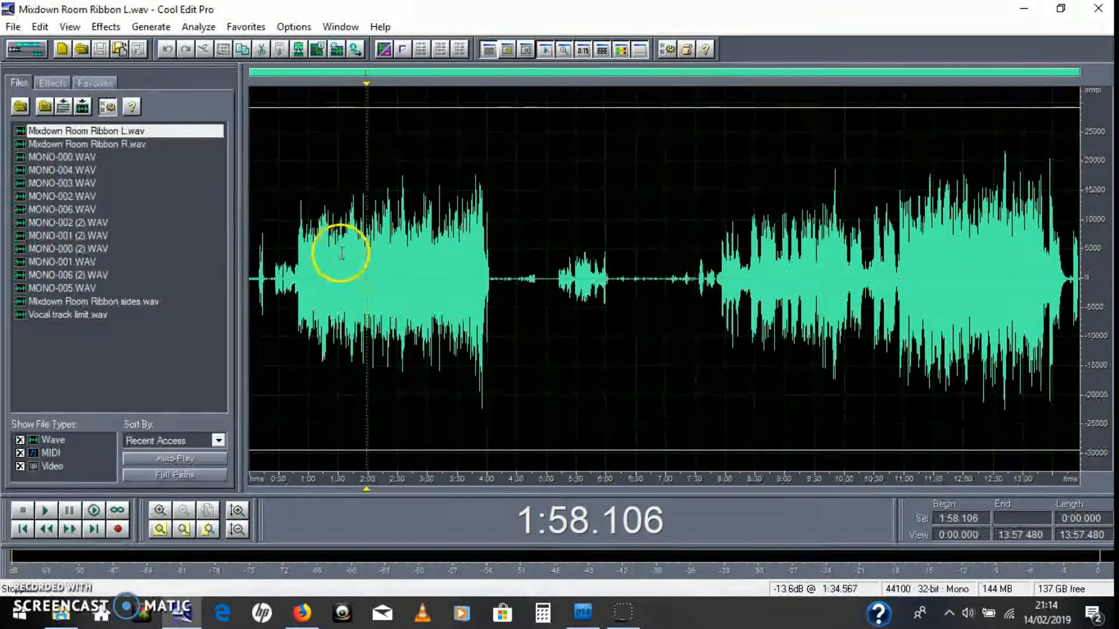
{"action": "left_click", "coordinate": [105, 29]}
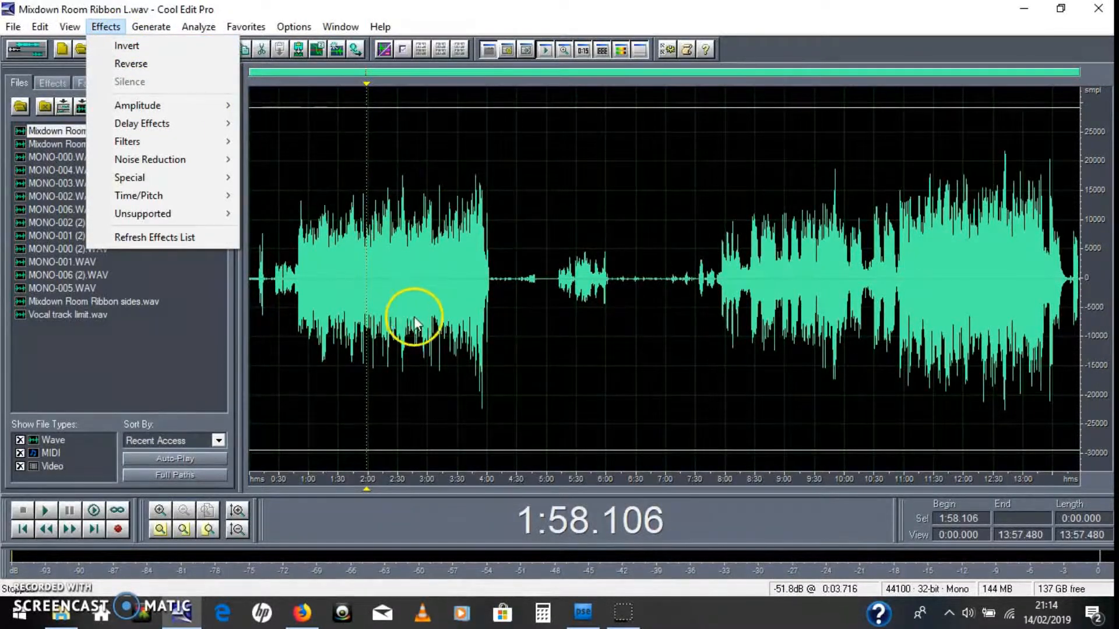
{"action": "left_click", "coordinate": [397, 303]}
{"action": "left_click", "coordinate": [344, 282]}
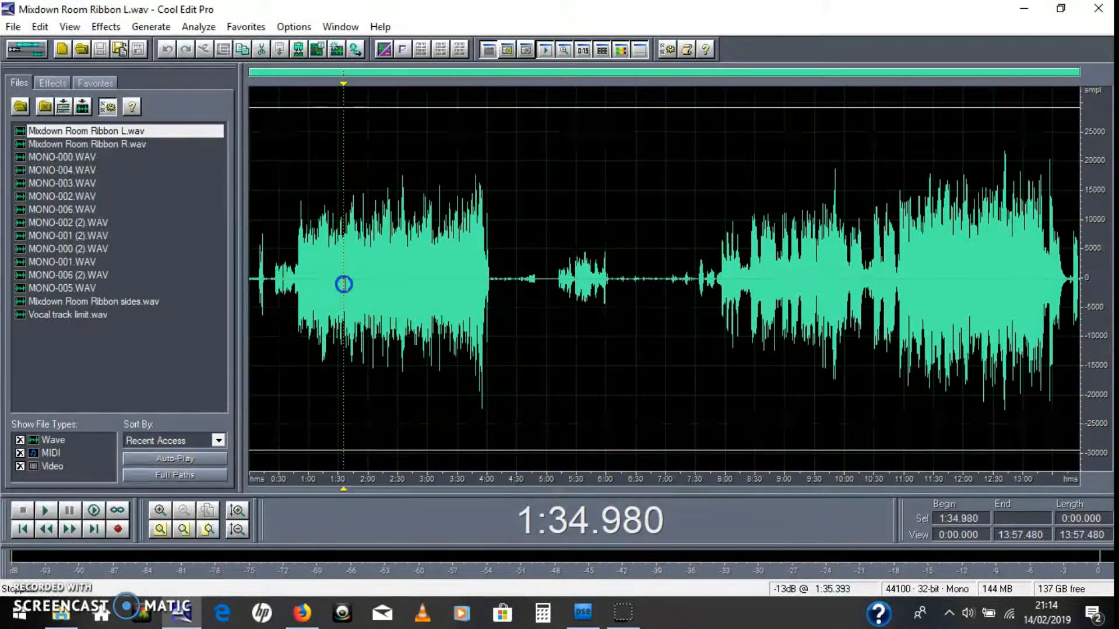
Open Mixdown Room Ribbon R.wav in the waveform editor to view the matching recording.
{"action": "left_click", "coordinate": [99, 144]}
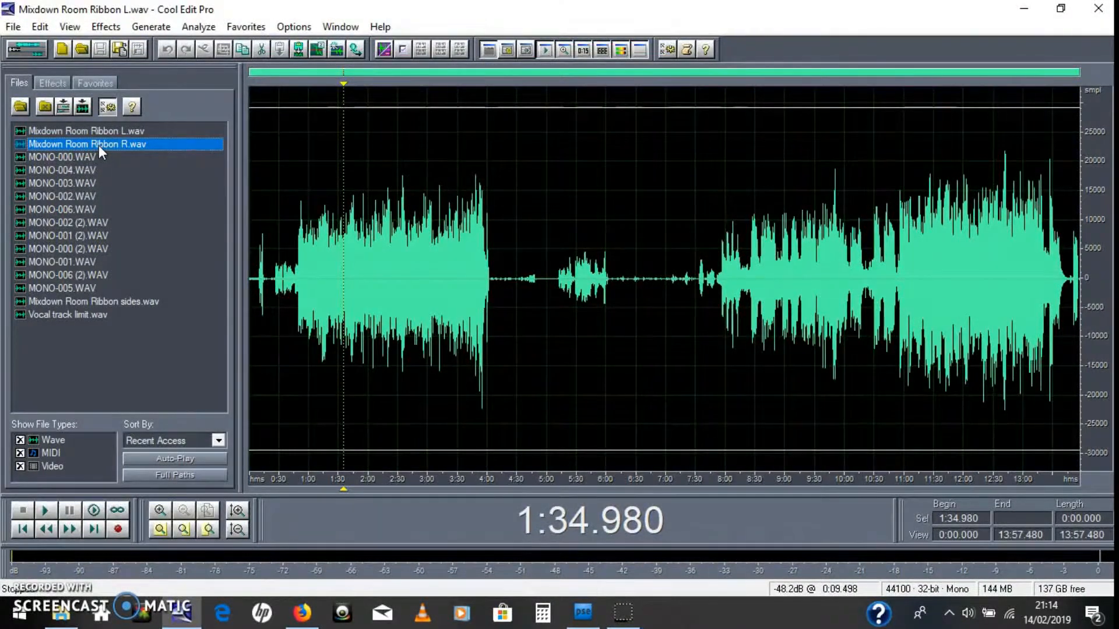
{"action": "double_click", "coordinate": [99, 144]}
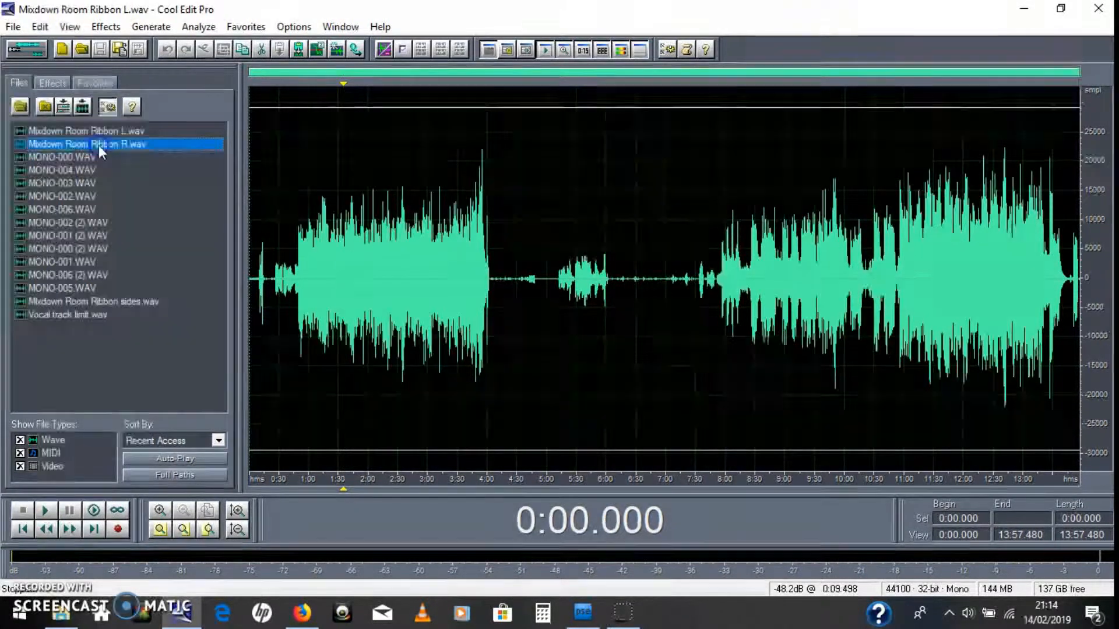
{"action": "double_click", "coordinate": [99, 145]}
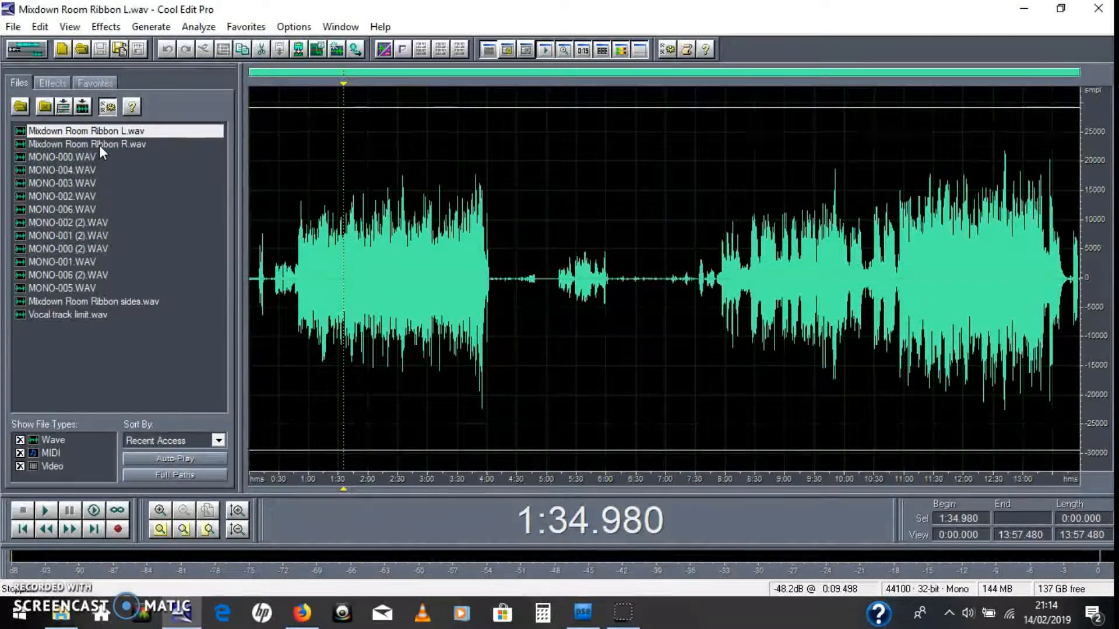
{"action": "double_click", "coordinate": [99, 145]}
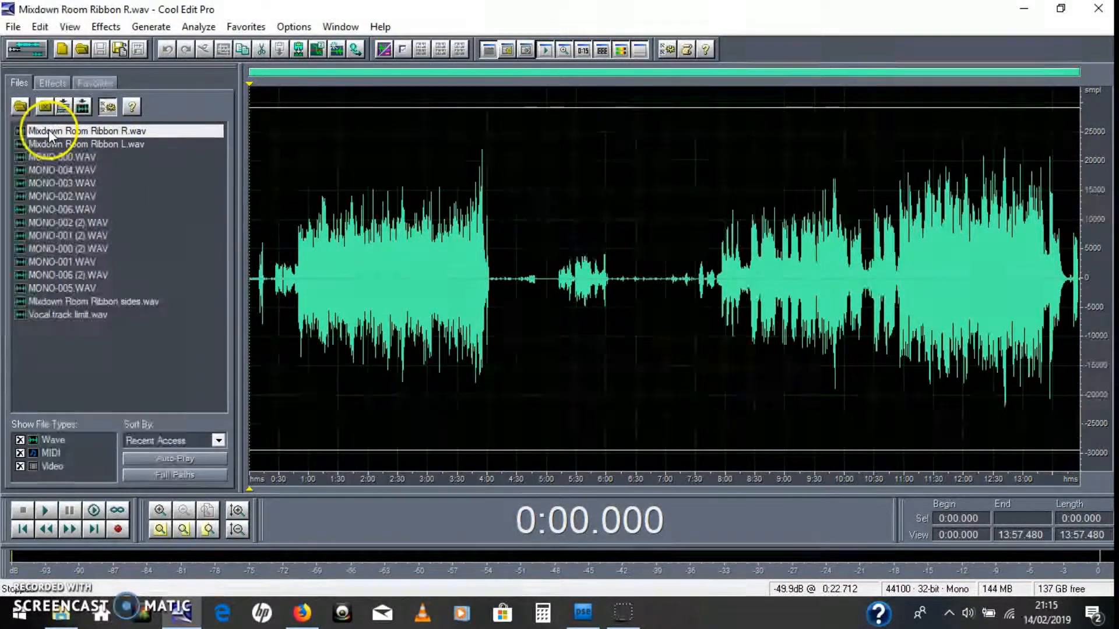
Insert both Mixdown Room Ribbon files into the multitrack session at about 0:58 and move the R clip to Track 19.
{"action": "left_click", "coordinate": [98, 144]}
{"action": "left_click", "coordinate": [79, 131], "text": "ctrl"}
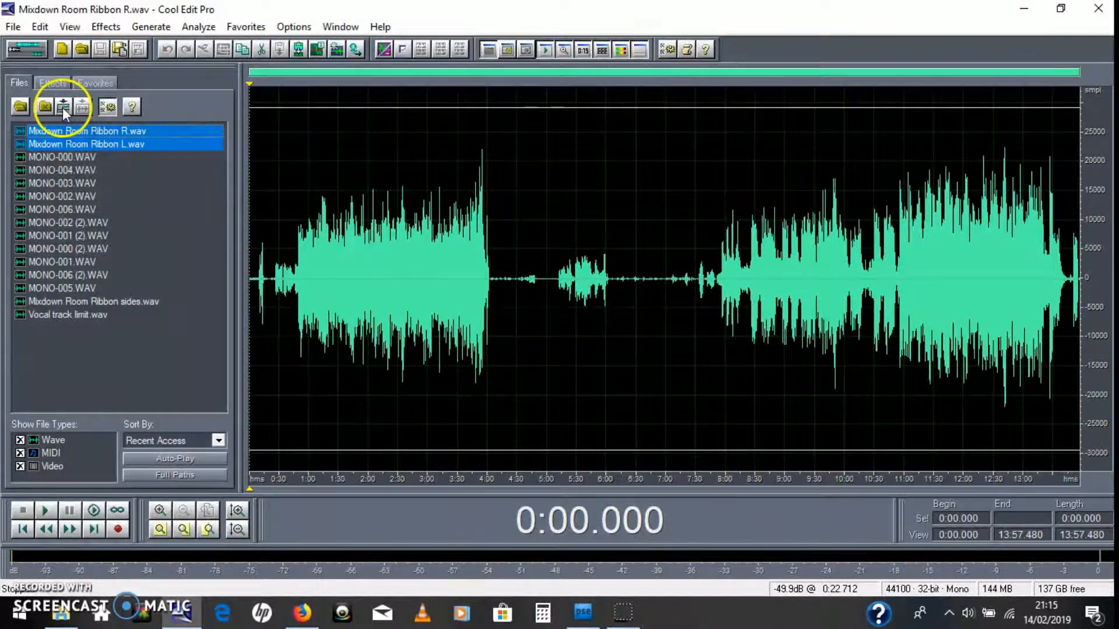
{"action": "left_click", "coordinate": [27, 50]}
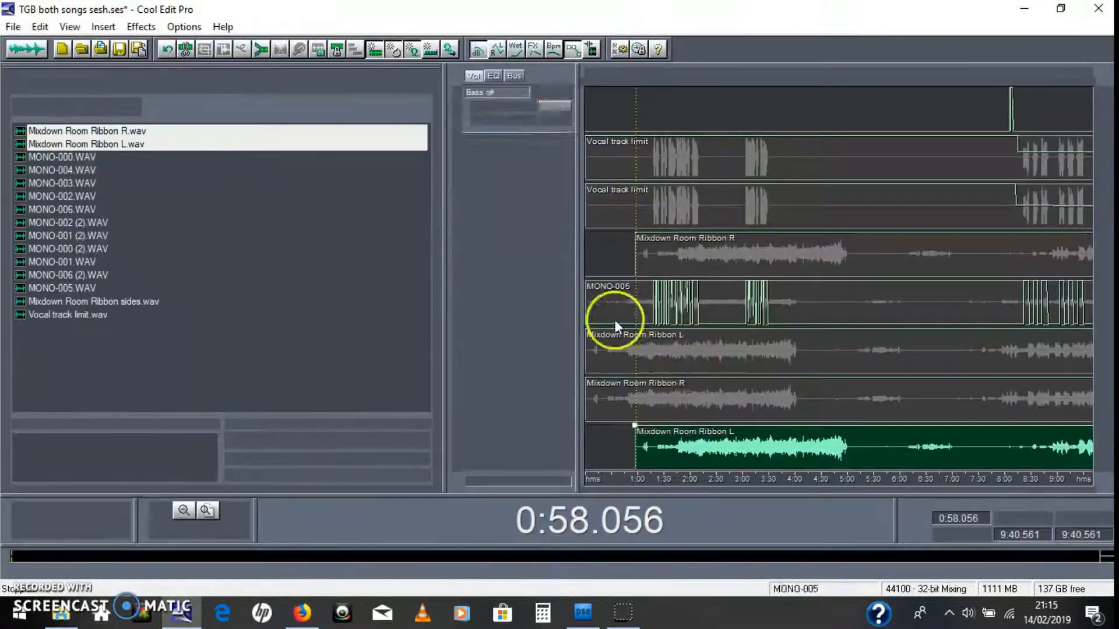
{"action": "scroll", "coordinate": [775, 418], "scroll_direction": "down", "scroll_amount": 1}
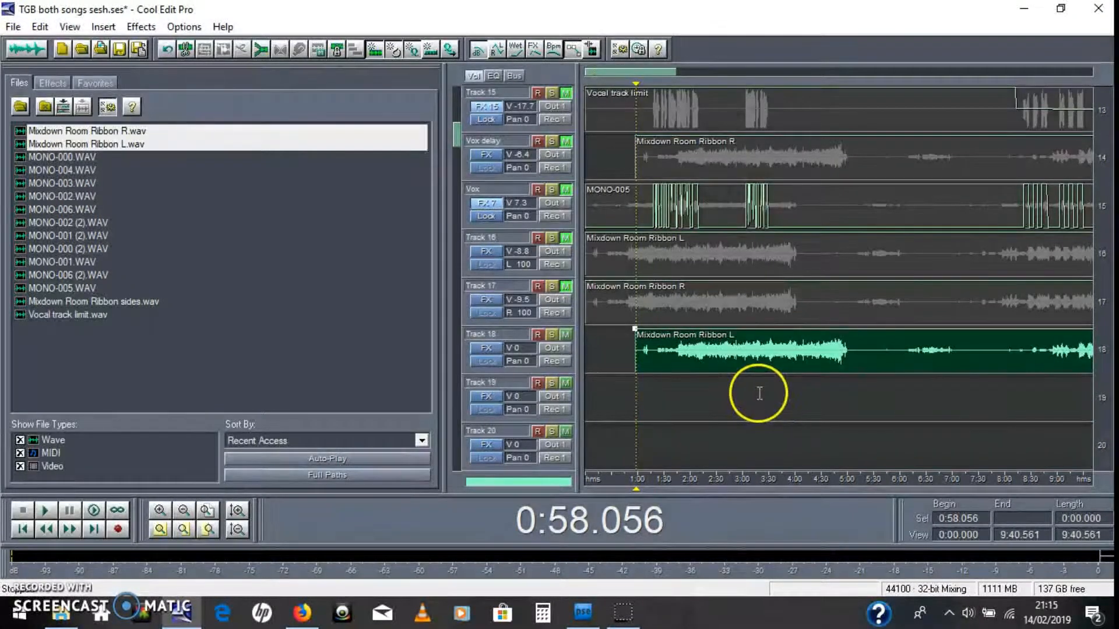
{"action": "left_click_drag", "start_coordinate": [698, 167], "coordinate": [718, 396]}
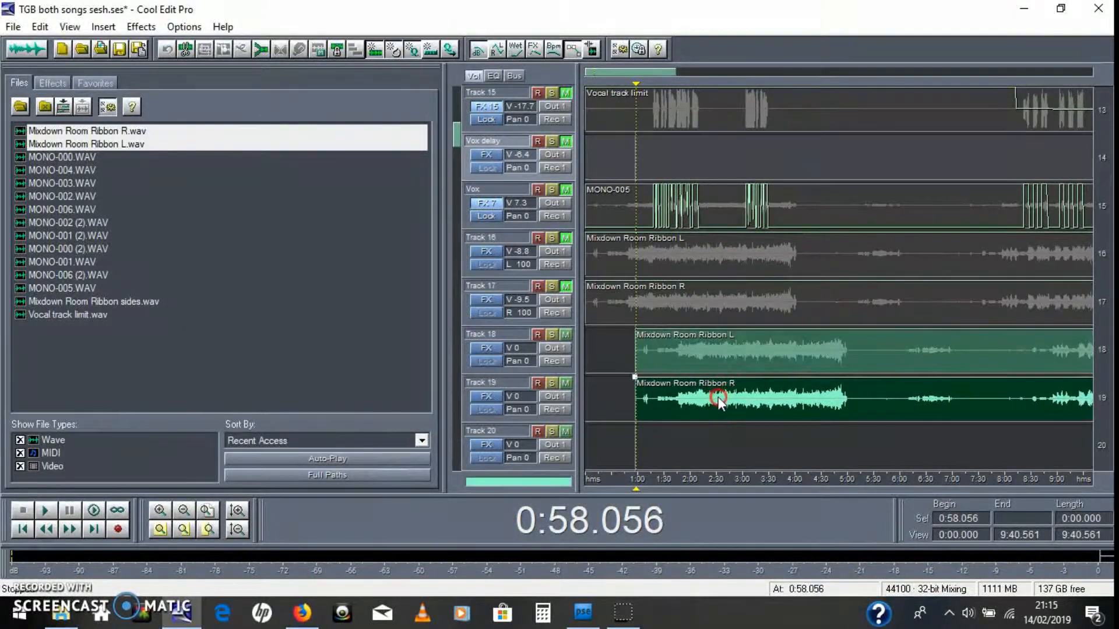
Delete the newly inserted Mixdown Room Ribbon L and R clips from Tracks 18 and 19.
{"action": "right_click", "coordinate": [721, 348]}
{"action": "left_click", "coordinate": [673, 355]}
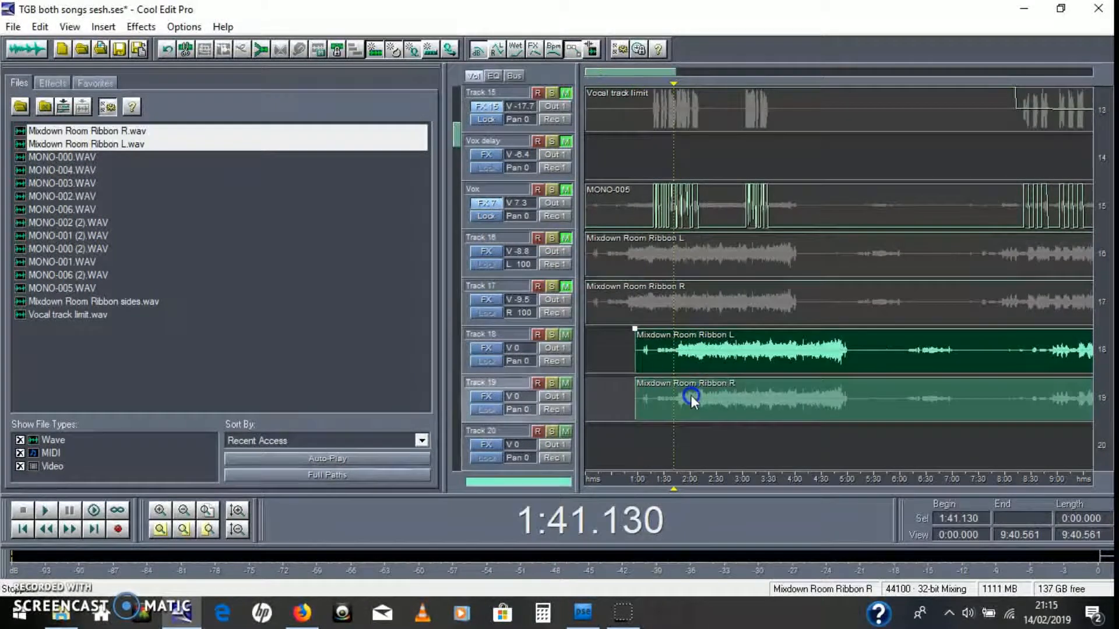
{"action": "left_click", "coordinate": [690, 395], "text": "ctrl"}
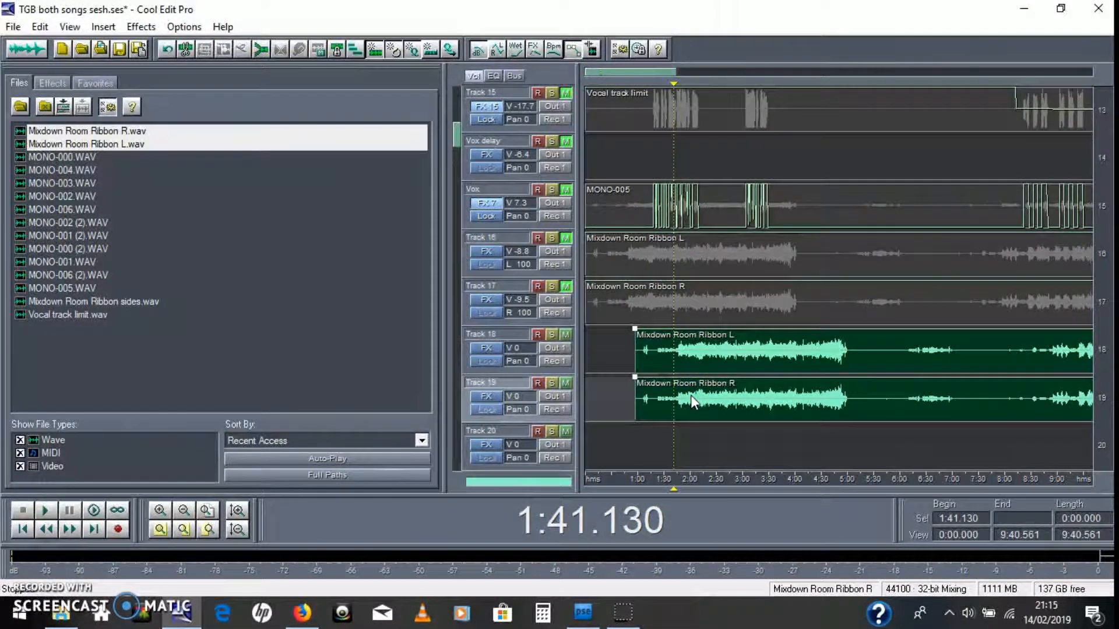
{"action": "key", "text": "Delete"}
Unmute Tracks 16 and 17 and pan them hard left (L 100) and hard right (R 100).
{"action": "left_click", "coordinate": [564, 287]}
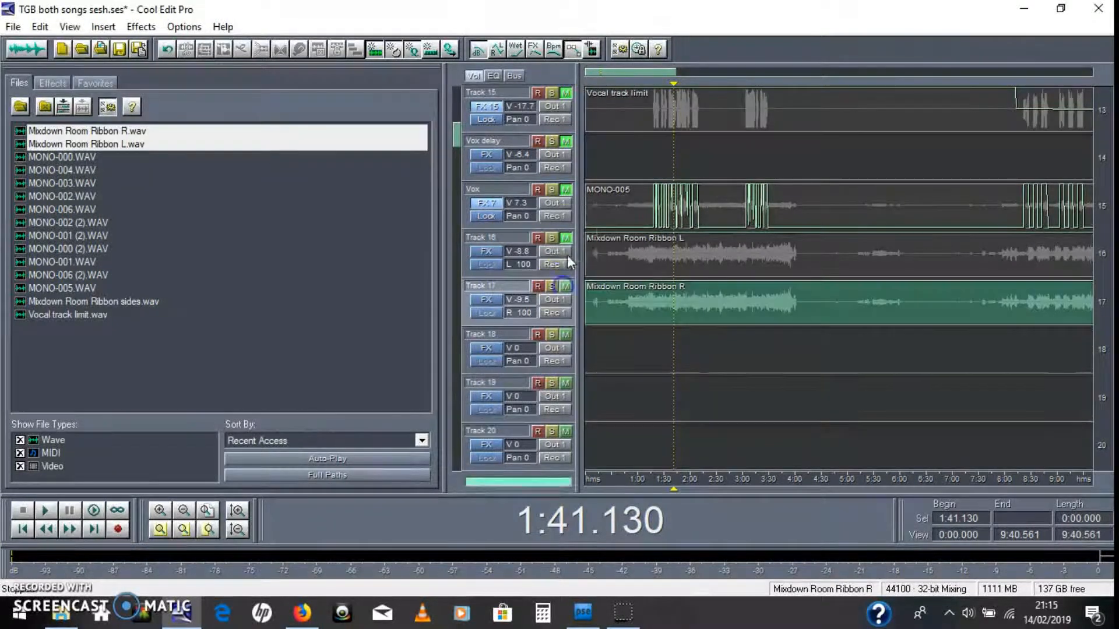
{"action": "left_click", "coordinate": [567, 237]}
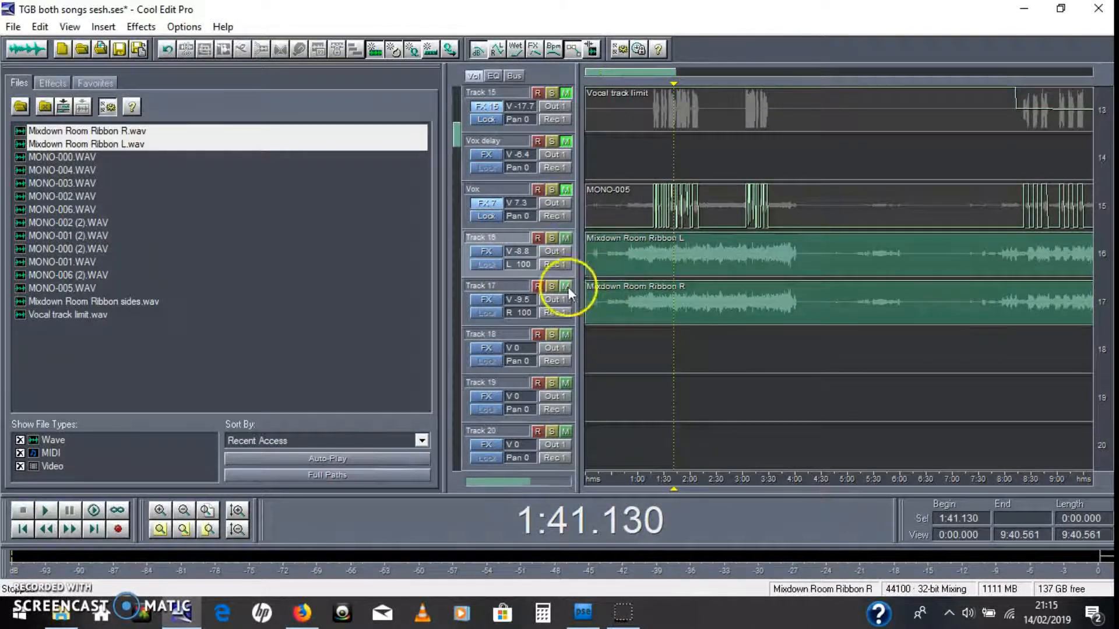
{"action": "left_click_drag", "start_coordinate": [526, 265], "coordinate": [328, 246]}
{"action": "left_click_drag", "start_coordinate": [519, 311], "coordinate": [621, 326]}
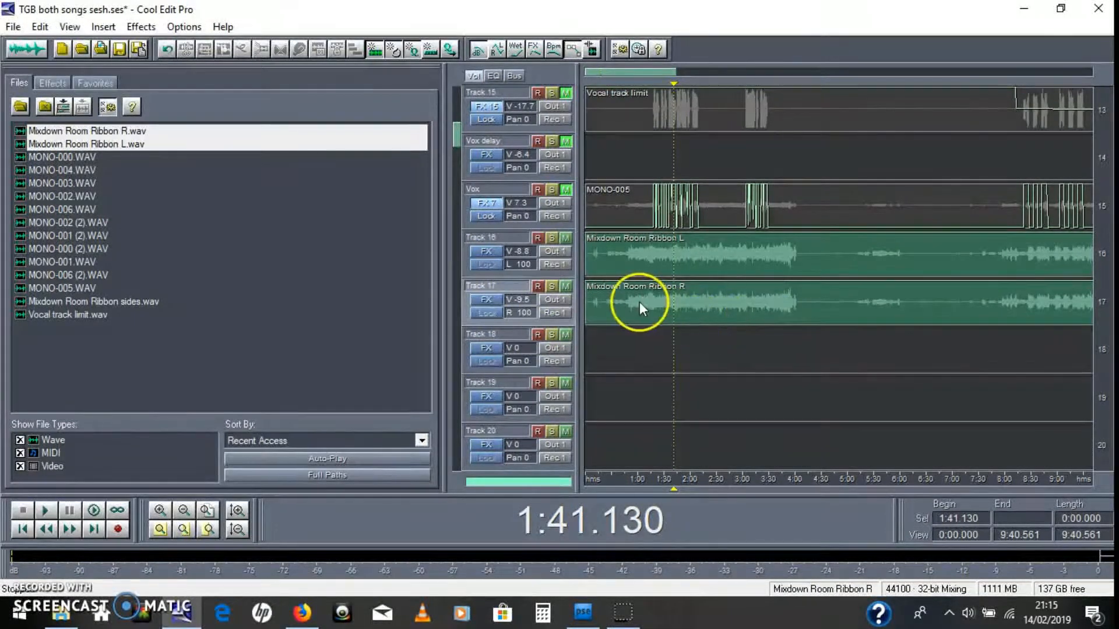
Place the playback cursor at about 0:47 and solo Tracks 16 and 17.
{"action": "left_click", "coordinate": [627, 304]}
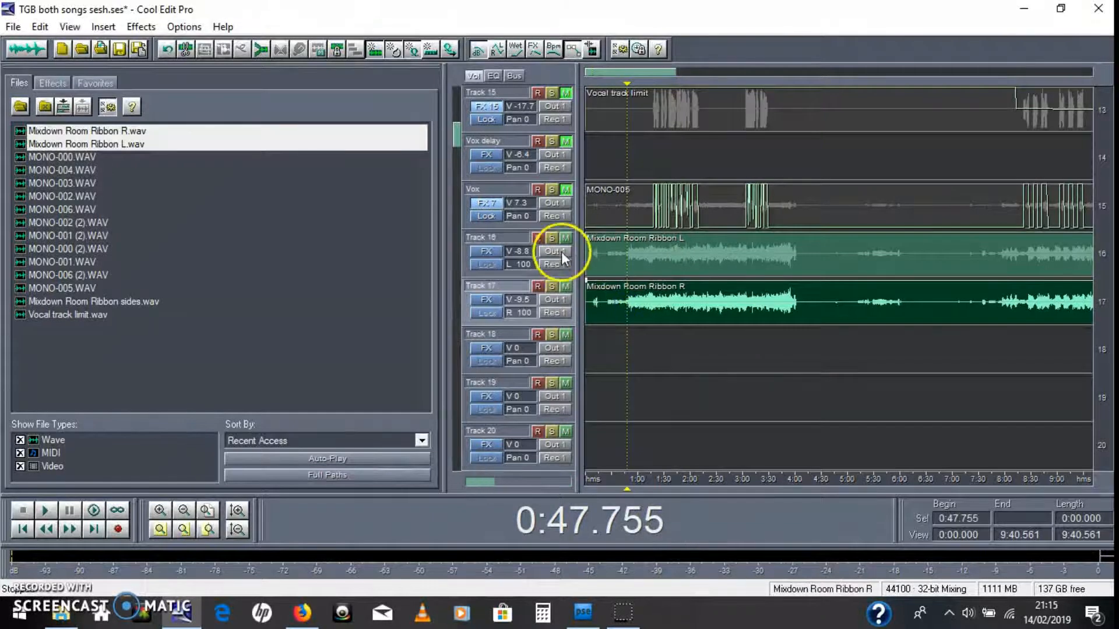
{"action": "left_click", "coordinate": [551, 238]}
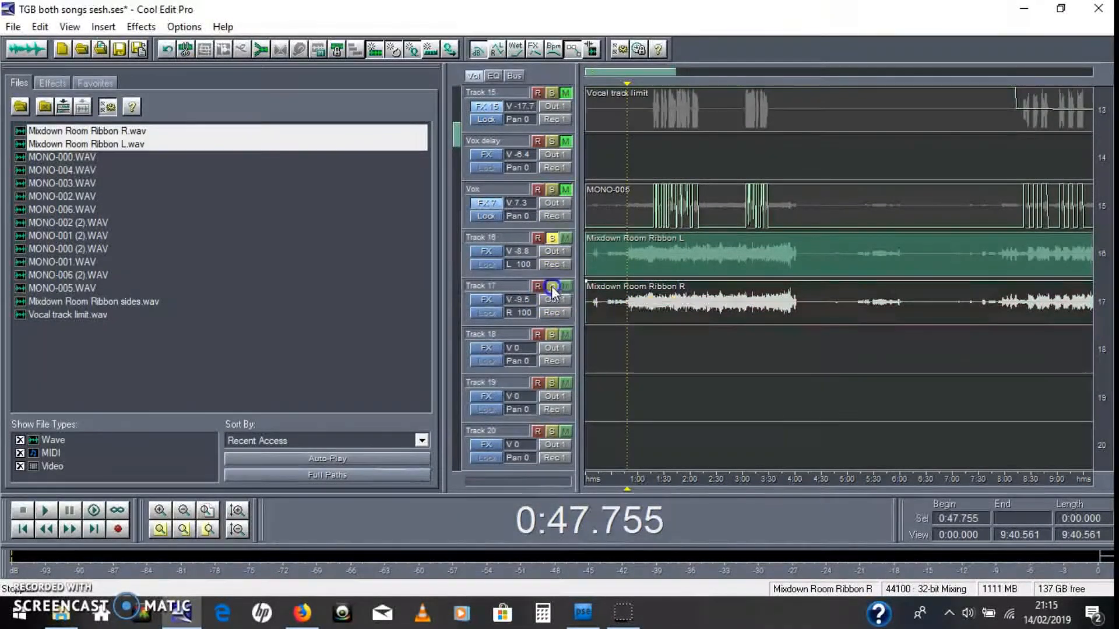
{"action": "left_click", "coordinate": [552, 286]}
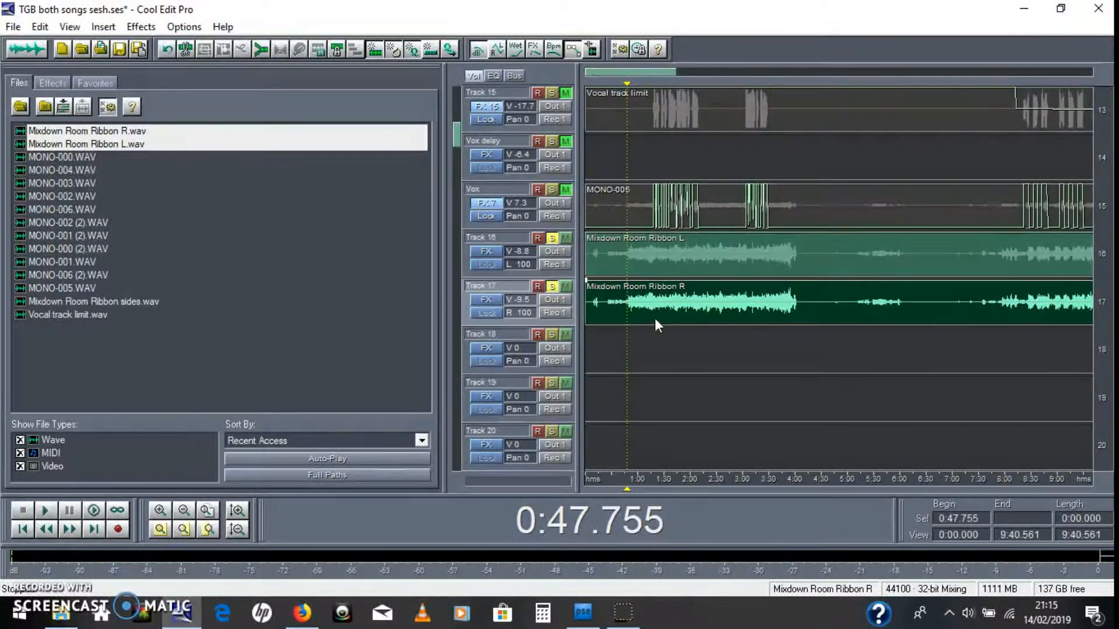
Play the soloed room ribbon Tracks 16 and 17 from about 0:47 and stop playback.
{"action": "left_click", "coordinate": [645, 315]}
{"action": "key", "text": "space"}
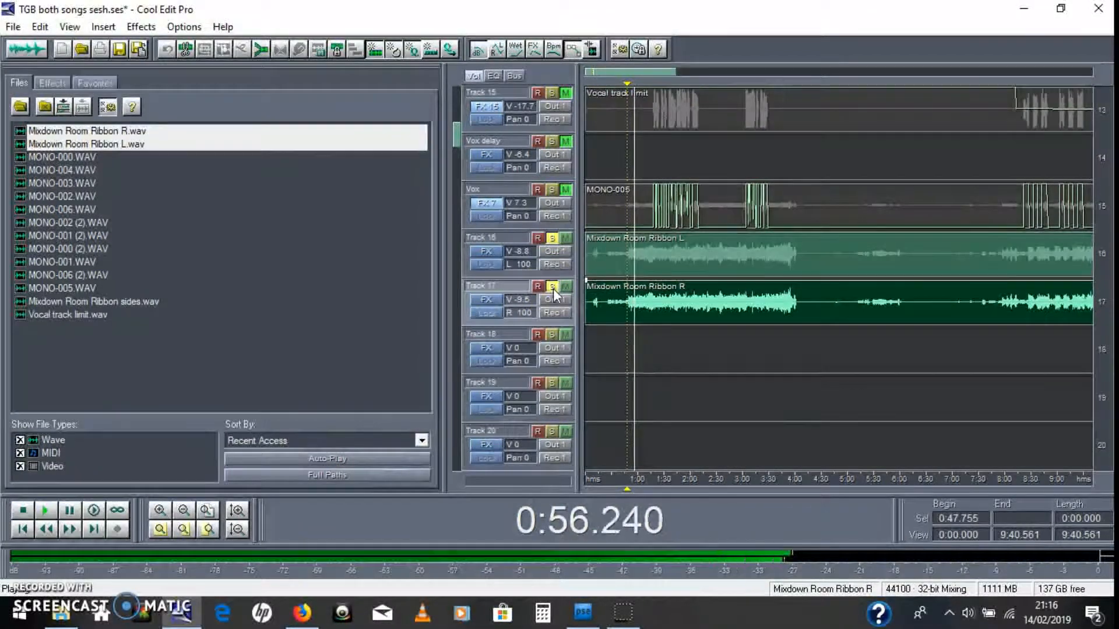
{"action": "key", "text": "space"}
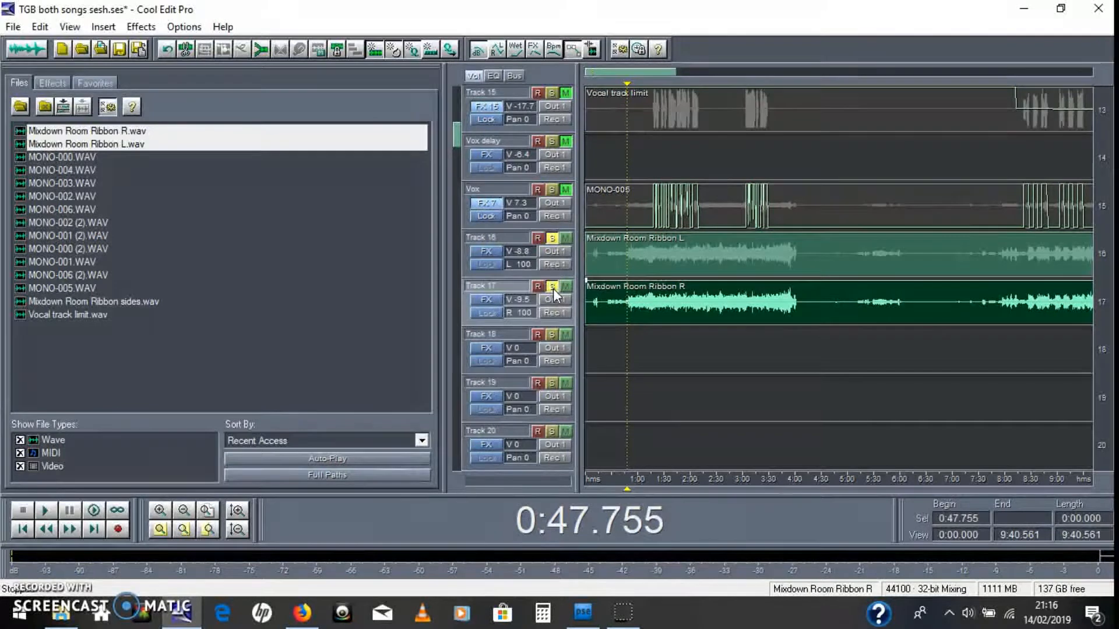
Clear the solos on Tracks 16 and 17 and solo both tracks again.
{"action": "left_click", "coordinate": [552, 286]}
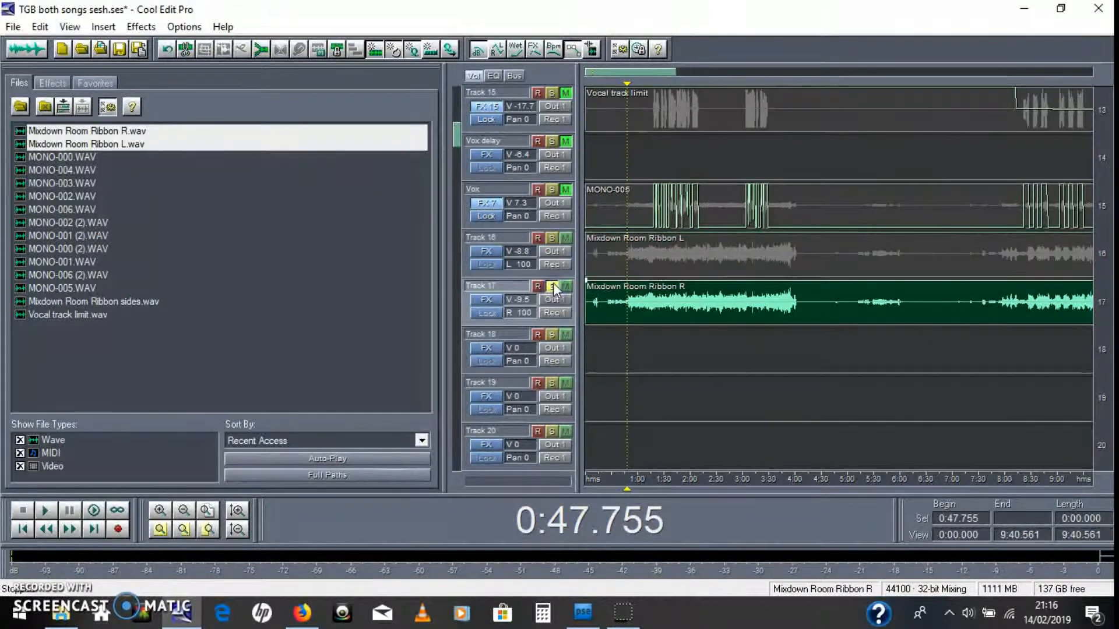
{"action": "left_click", "coordinate": [552, 238]}
{"action": "left_click", "coordinate": [552, 239]}
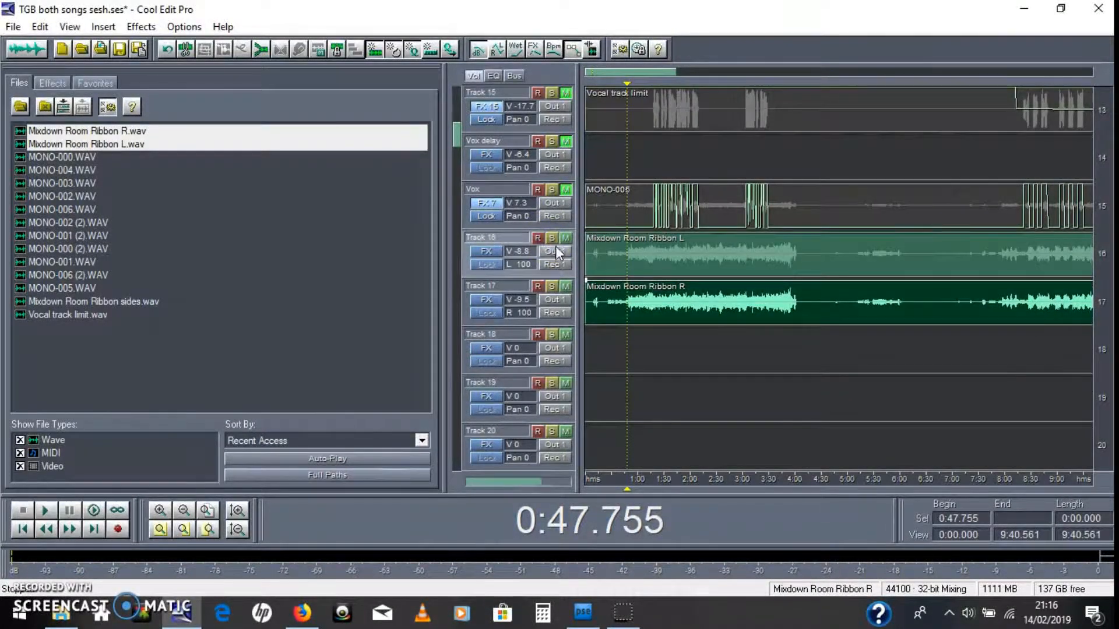
{"action": "left_click", "coordinate": [551, 238]}
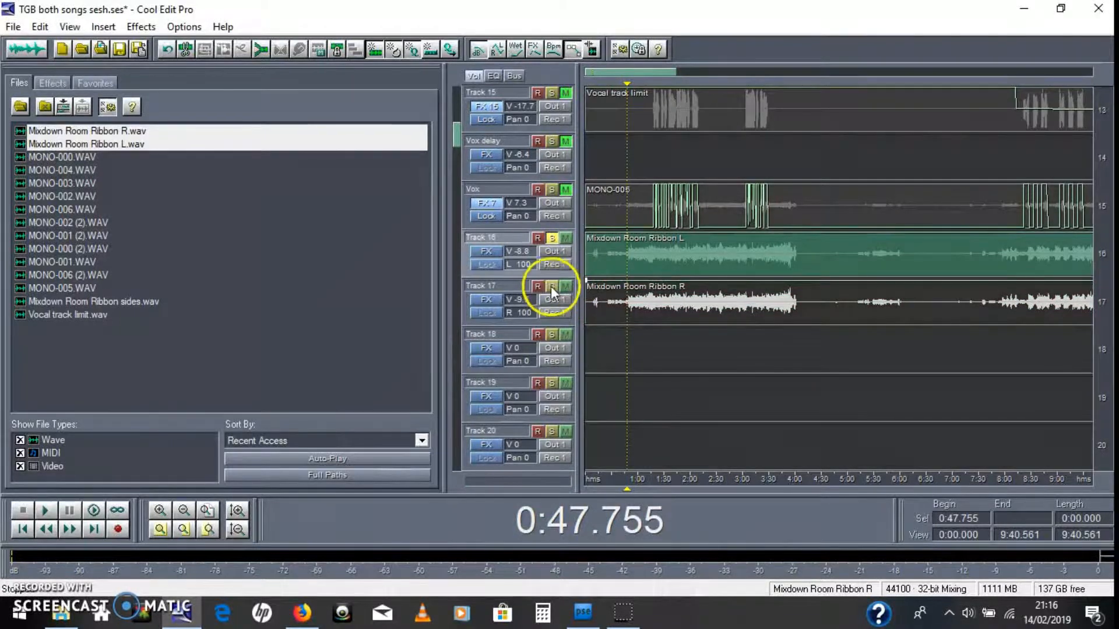
{"action": "left_click", "coordinate": [551, 286]}
Start playback from about 0:47 and solo the Kik track.
{"action": "scroll", "coordinate": [521, 268], "scroll_direction": "down", "scroll_amount": 2}
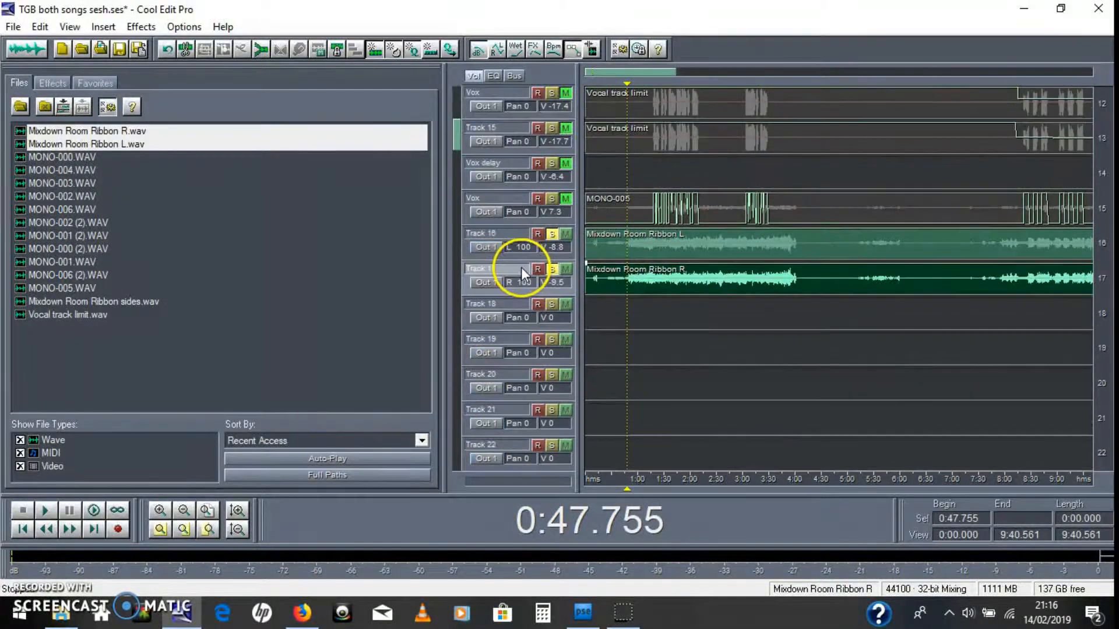
{"action": "right_click", "coordinate": [1107, 265]}
{"action": "left_click_drag", "start_coordinate": [1107, 265], "coordinate": [1107, 400]}
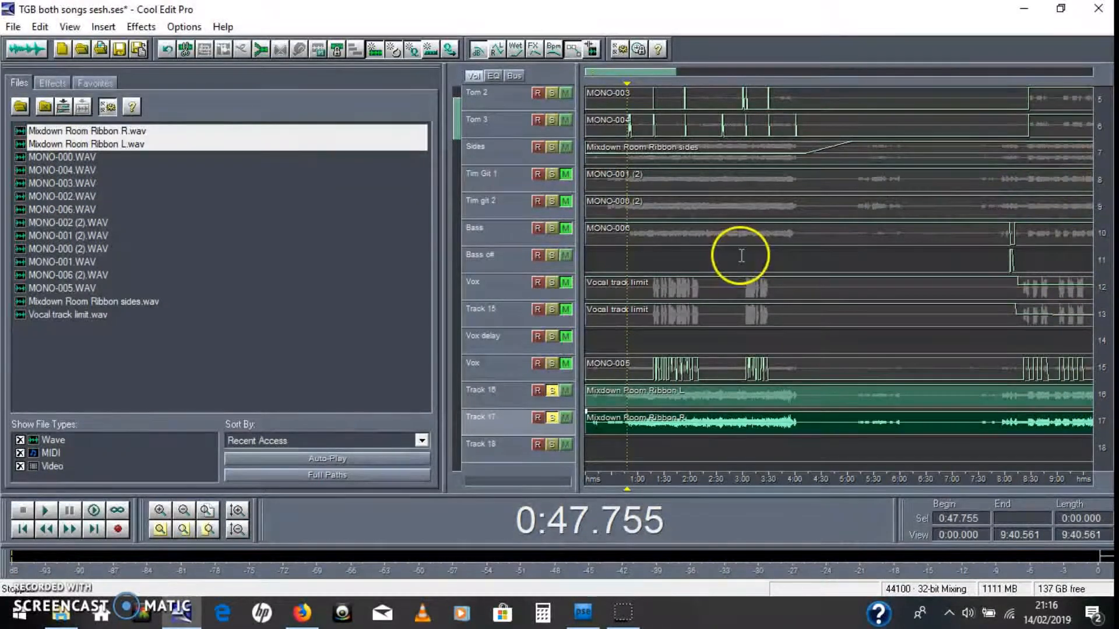
{"action": "key", "text": "space"}
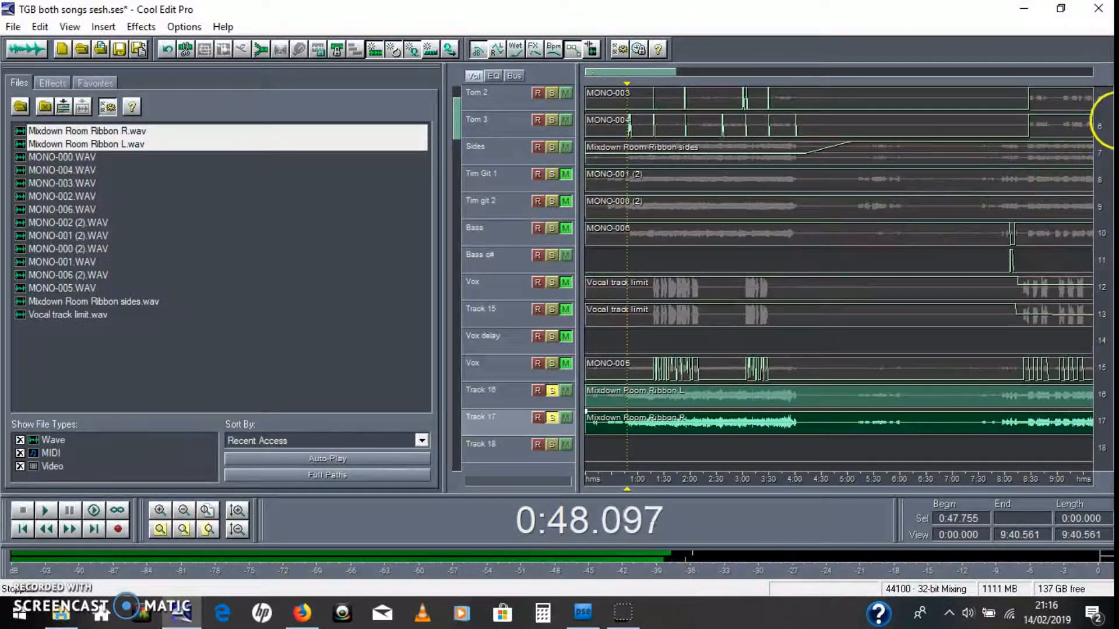
{"action": "left_click_drag", "start_coordinate": [1106, 423], "coordinate": [1110, 527]}
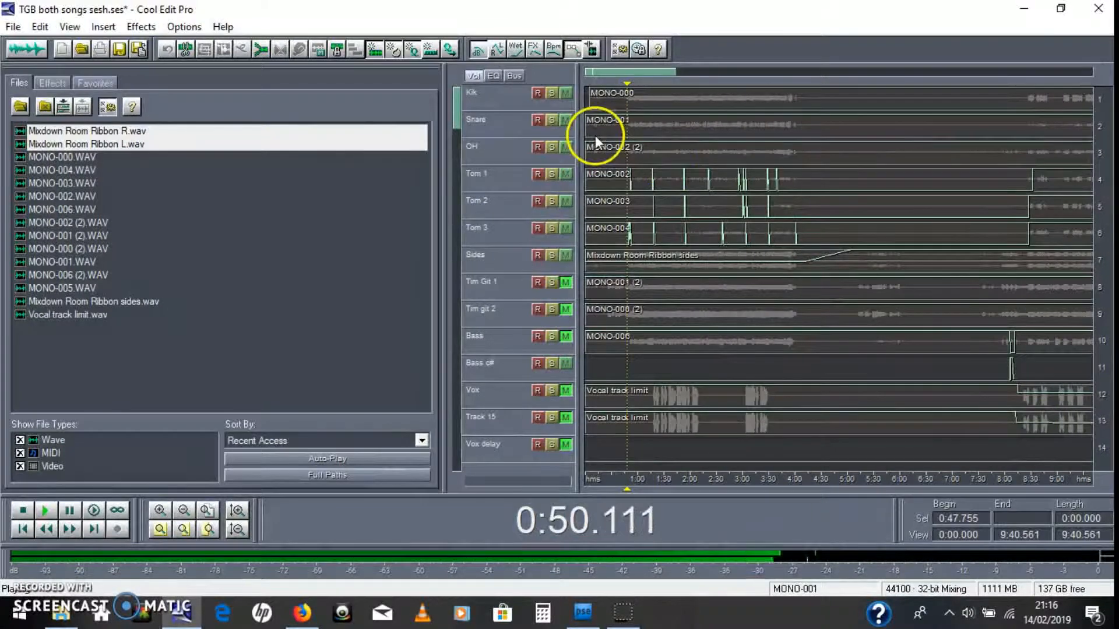
{"action": "left_click", "coordinate": [551, 93]}
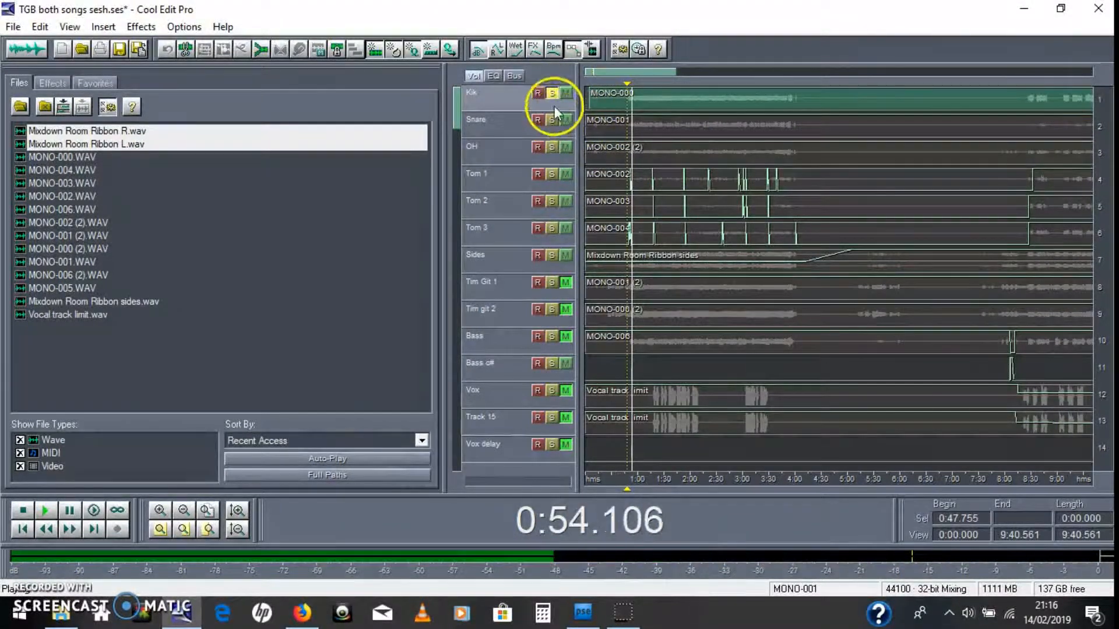
Solo the room ribbon Tracks 16 and 17 together while playback continues.
{"action": "scroll", "coordinate": [623, 298], "scroll_direction": "down", "scroll_amount": 2}
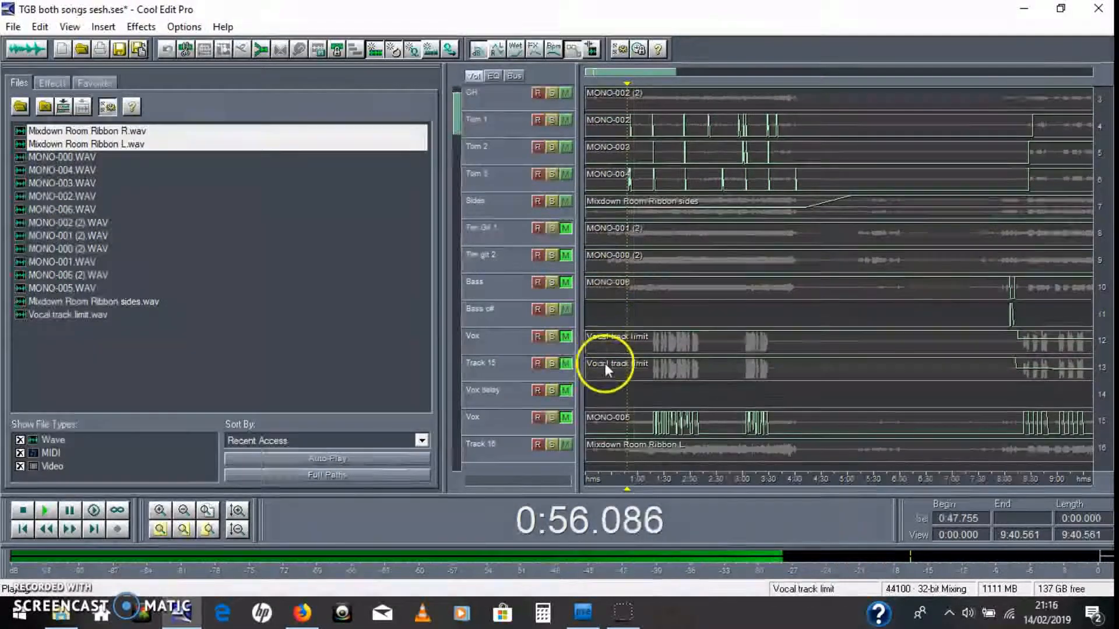
{"action": "scroll", "coordinate": [611, 392], "scroll_direction": "down", "scroll_amount": 2}
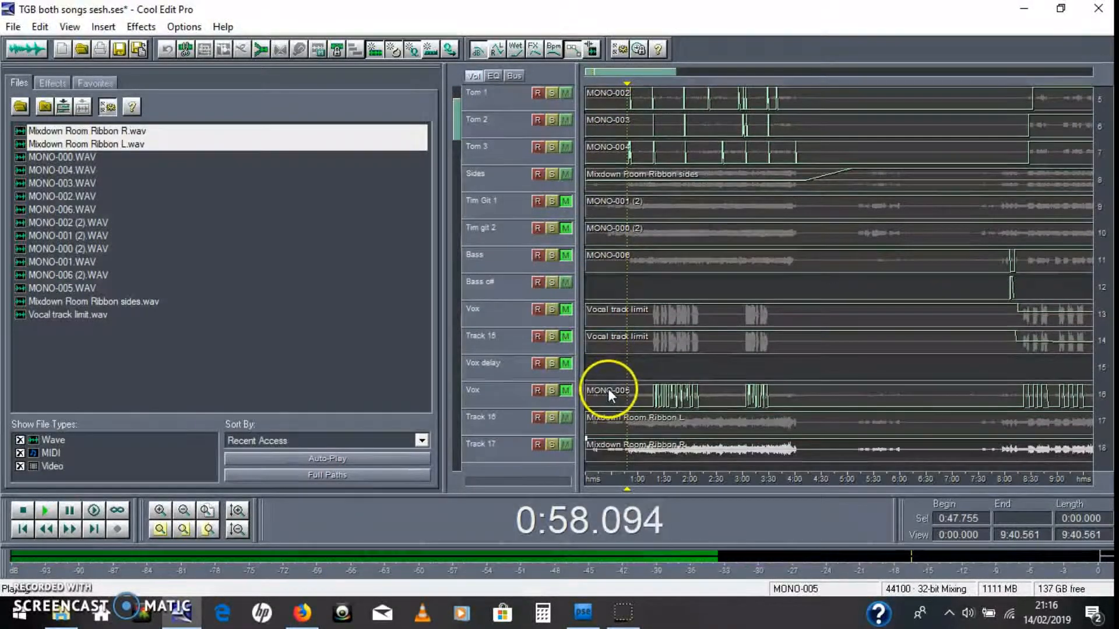
{"action": "left_click", "coordinate": [551, 390]}
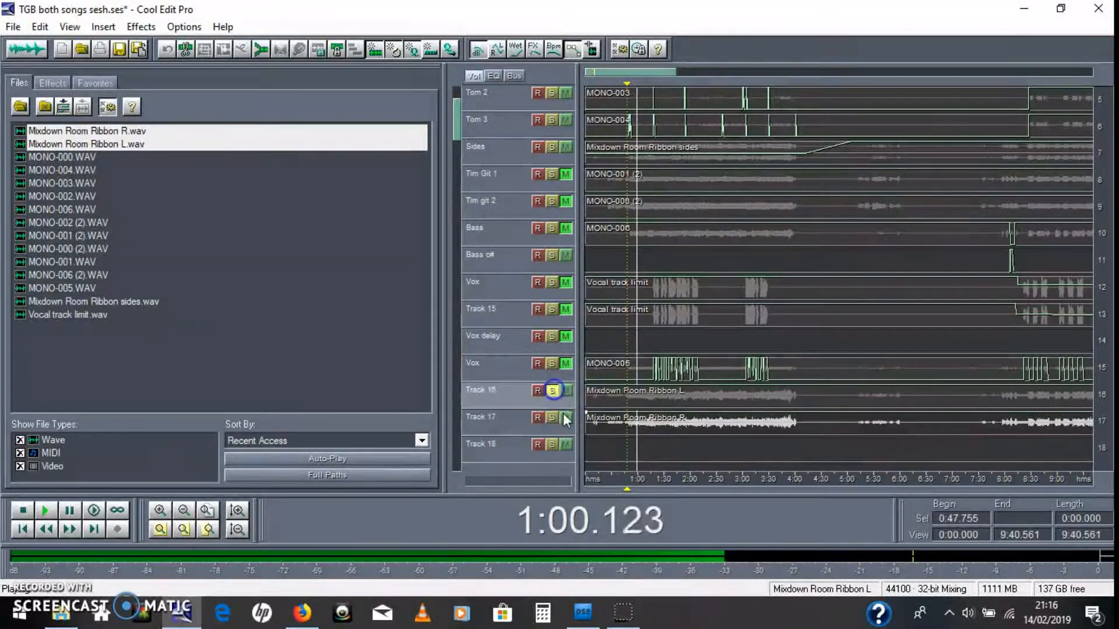
{"action": "left_click", "coordinate": [552, 417]}
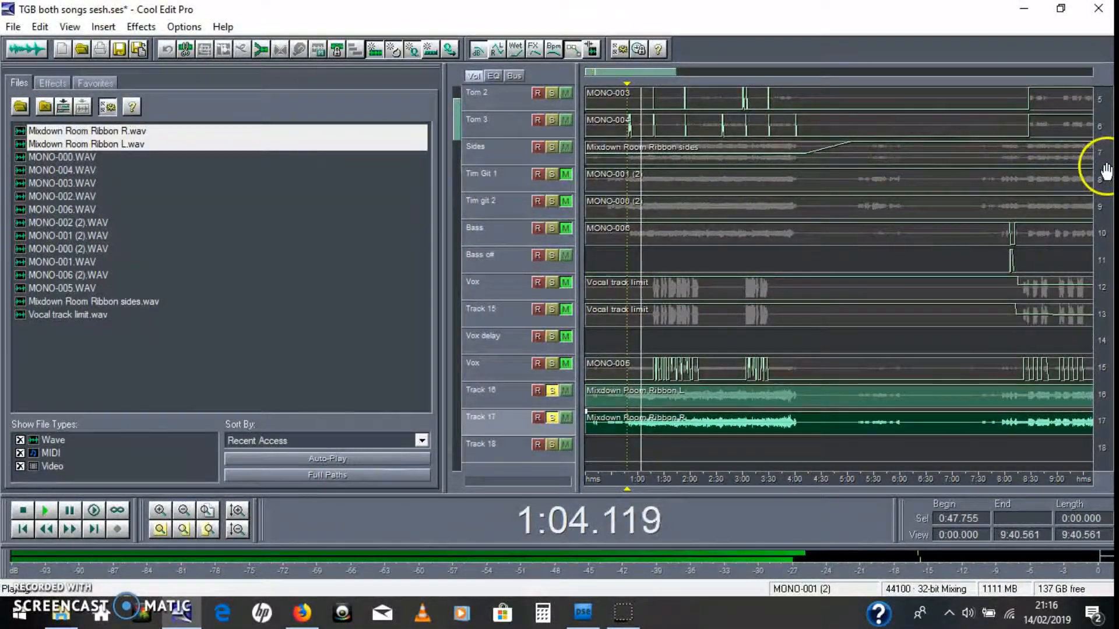
Add the Kik, Snare, OH, Tom 1, Tom 2 and Tom 3 tracks to the solo during playback.
{"action": "scroll", "coordinate": [1112, 420], "scroll_direction": "up", "scroll_amount": 4}
{"action": "scroll", "coordinate": [1112, 421], "scroll_direction": "up", "scroll_amount": 3}
{"action": "left_click", "coordinate": [552, 92]}
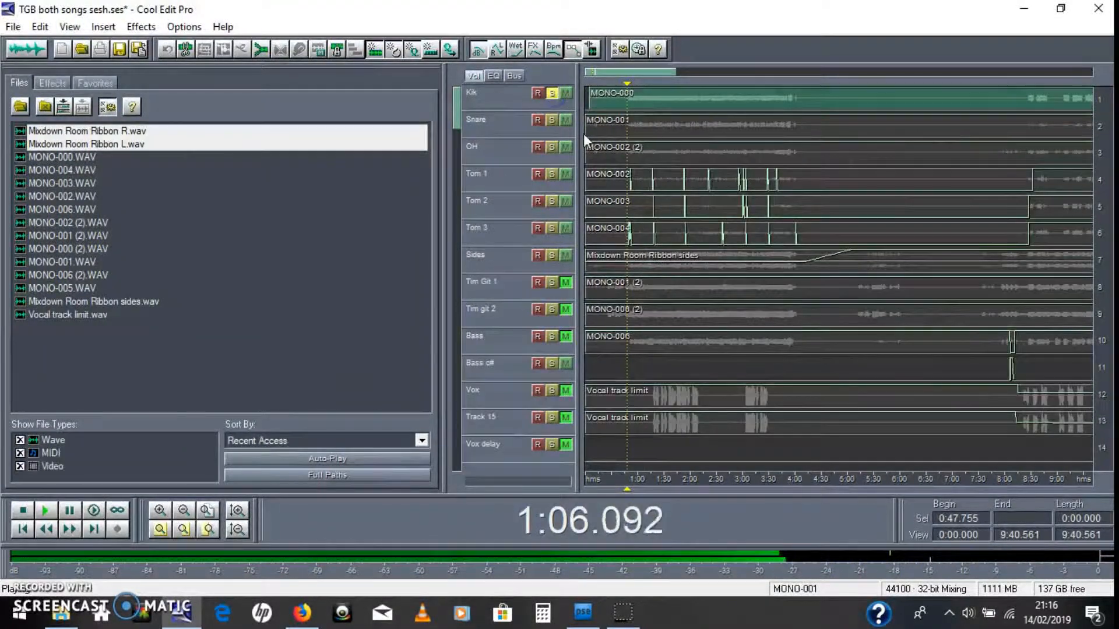
{"action": "left_click", "coordinate": [551, 122]}
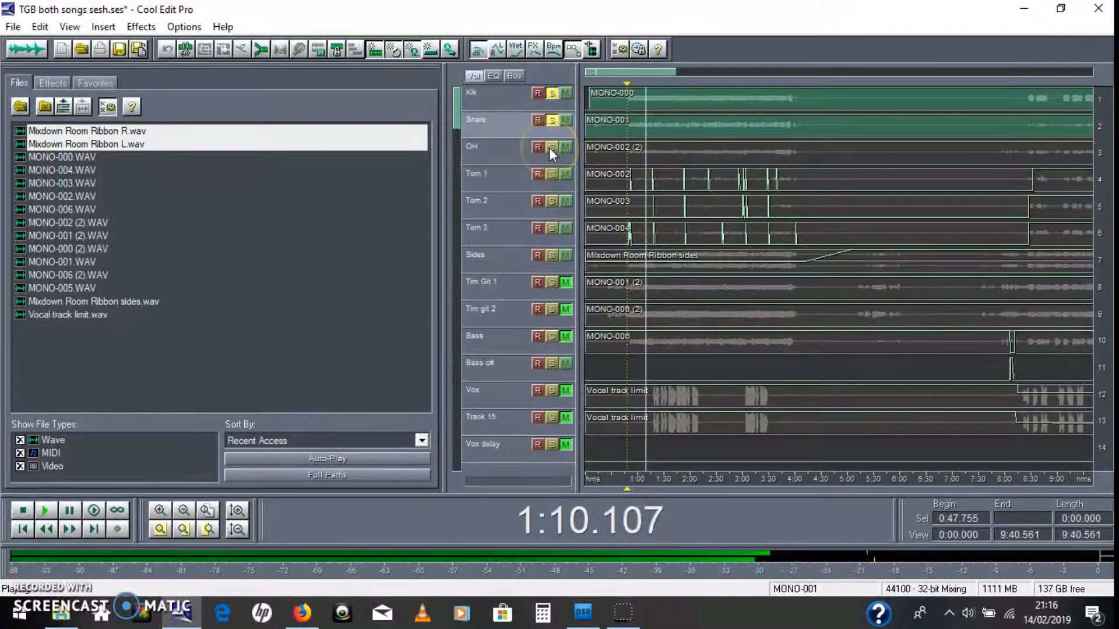
{"action": "left_click", "coordinate": [551, 147]}
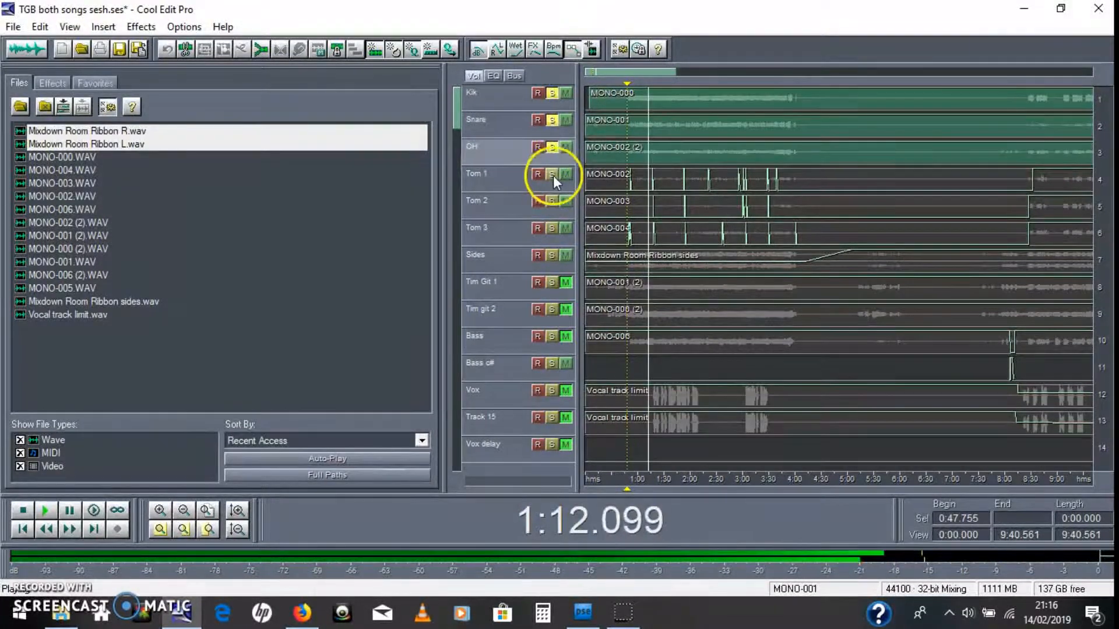
{"action": "left_click", "coordinate": [552, 174]}
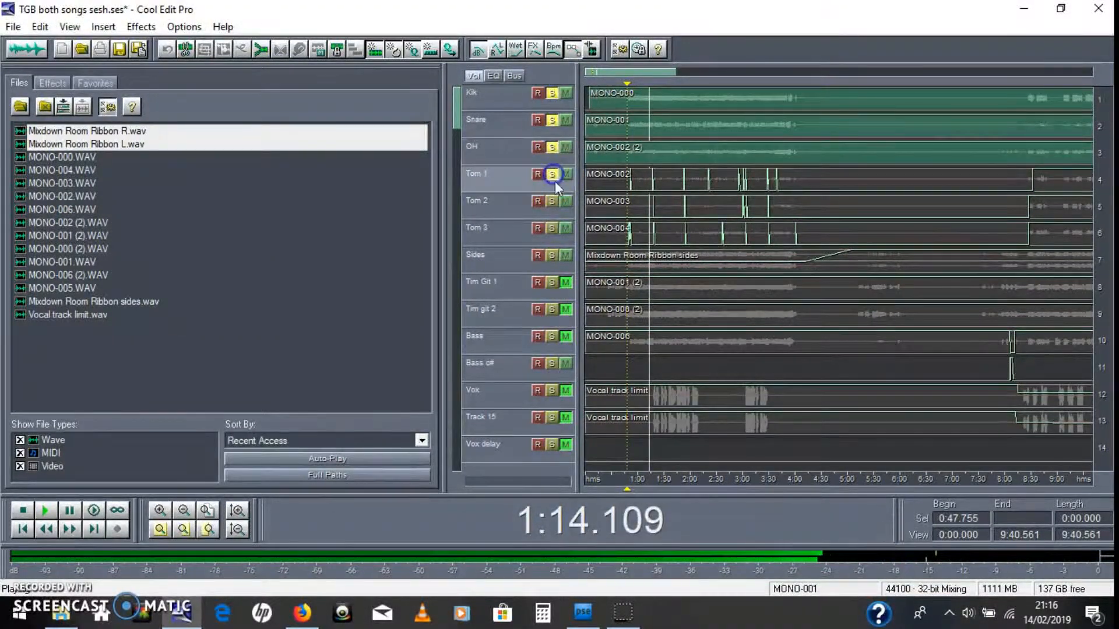
{"action": "left_click", "coordinate": [551, 201]}
{"action": "left_click", "coordinate": [552, 228]}
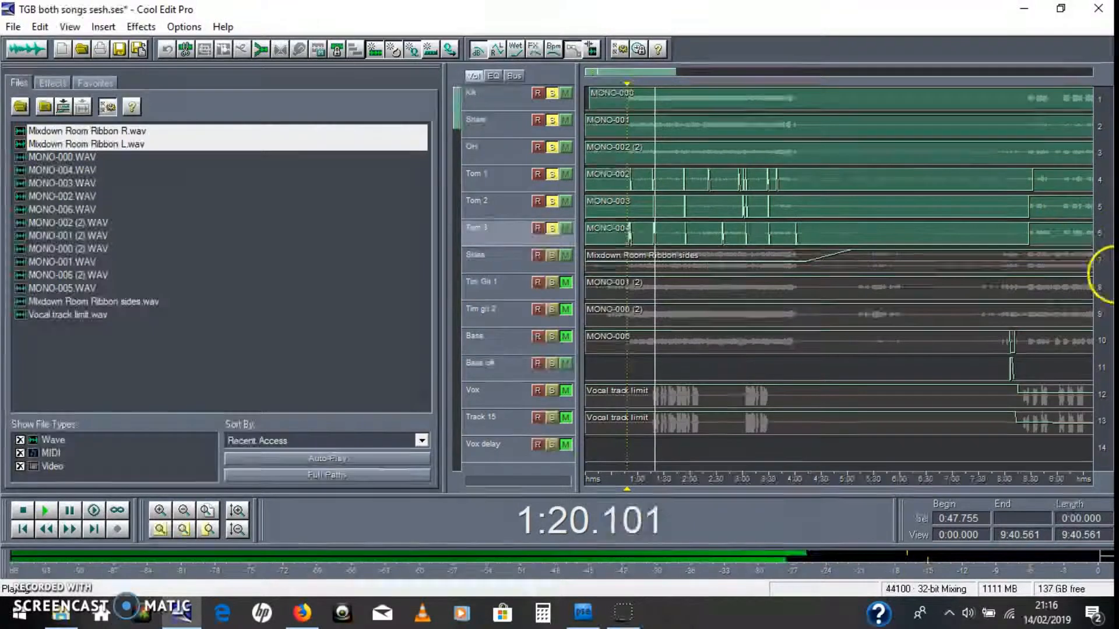
Compare the drums without and with the room ribbons by switching the solos on Tracks 16 and 17 off and on.
{"action": "left_click_drag", "start_coordinate": [1105, 302], "coordinate": [1110, 288]}
{"action": "left_click_drag", "start_coordinate": [1103, 181], "coordinate": [1102, 130]}
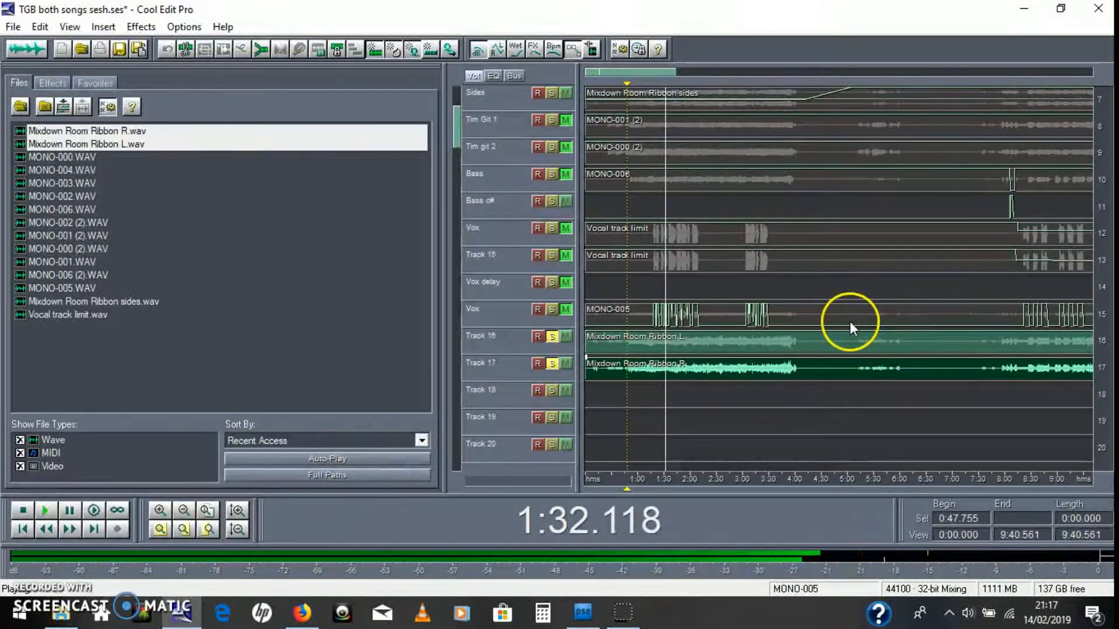
{"action": "left_click", "coordinate": [552, 339]}
{"action": "left_click", "coordinate": [555, 365]}
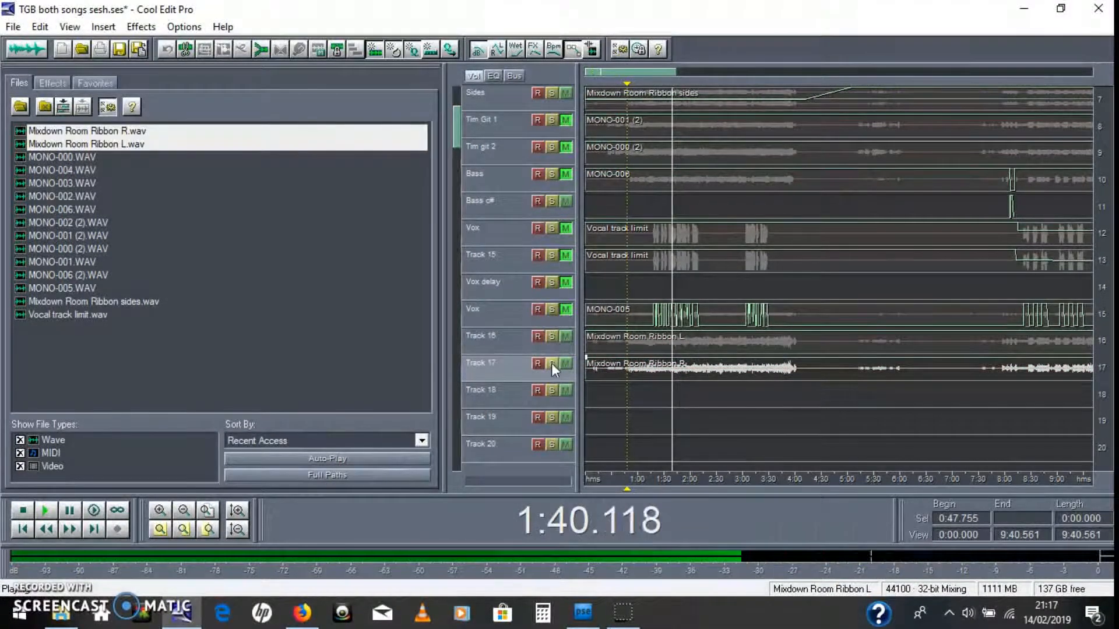
{"action": "left_click", "coordinate": [551, 363]}
{"action": "left_click", "coordinate": [552, 338]}
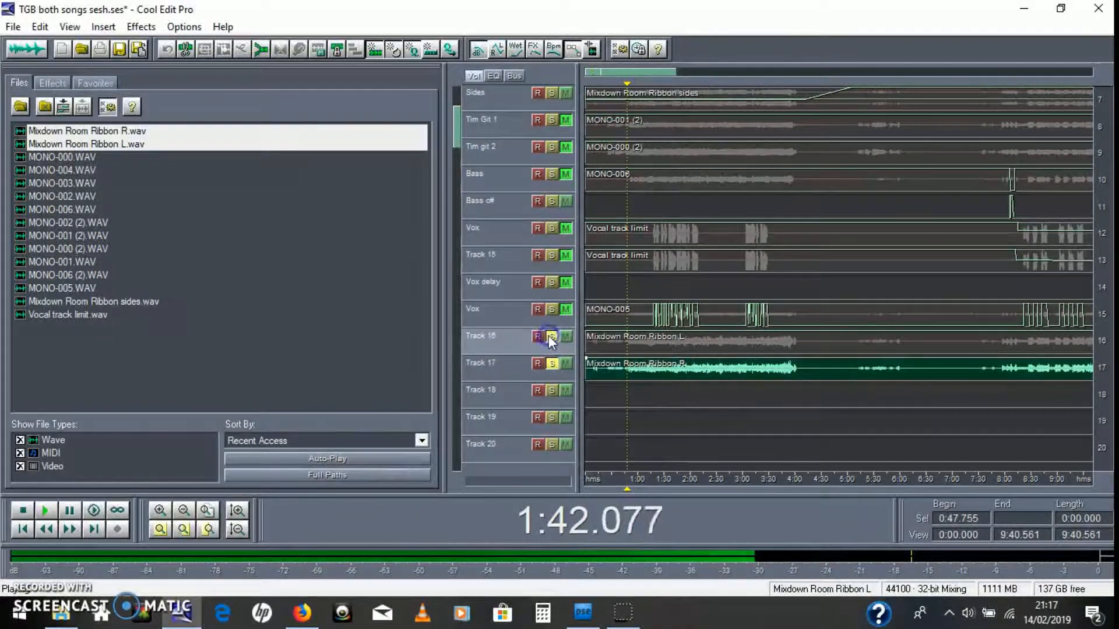
{"action": "left_click", "coordinate": [557, 342]}
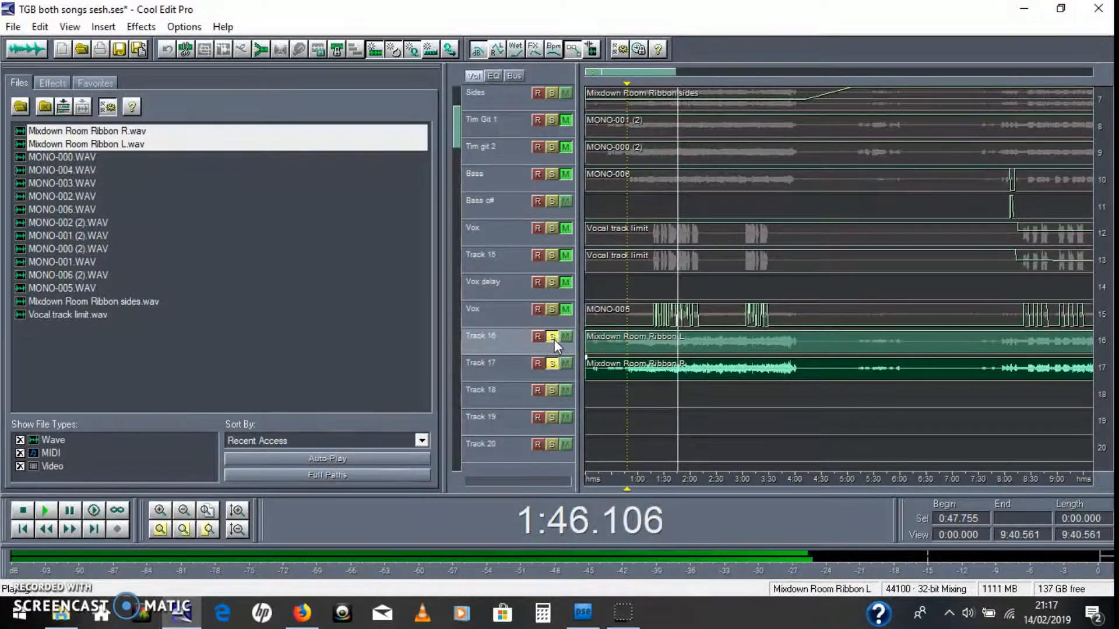
Remove the solos from Tracks 16 and 17 and stop playback.
{"action": "left_click", "coordinate": [553, 340]}
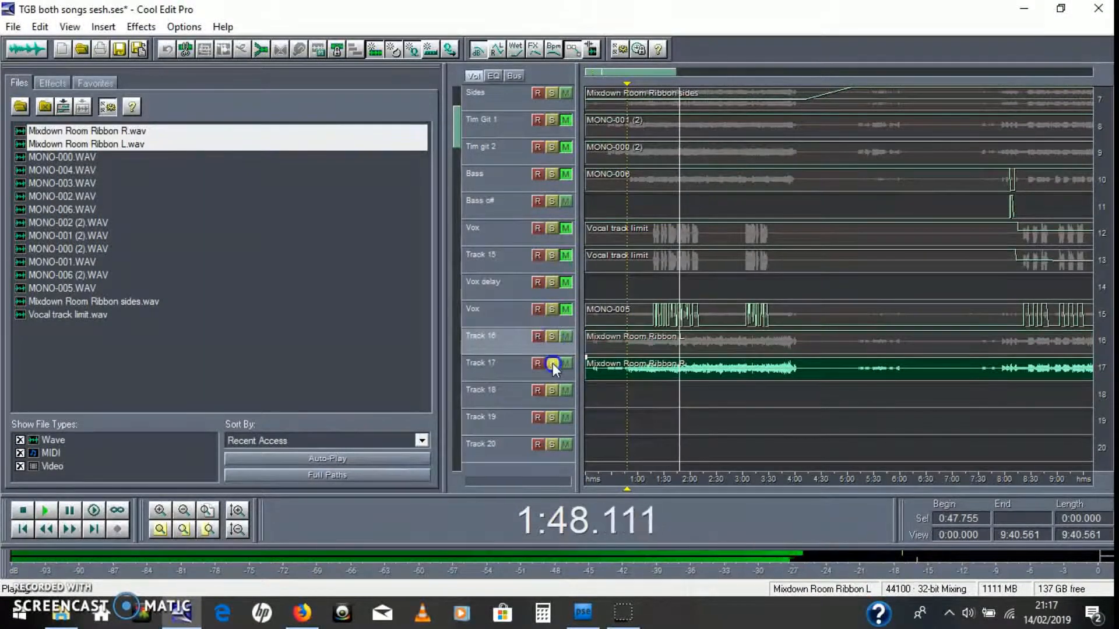
{"action": "left_click", "coordinate": [552, 363]}
{"action": "key", "text": "space"}
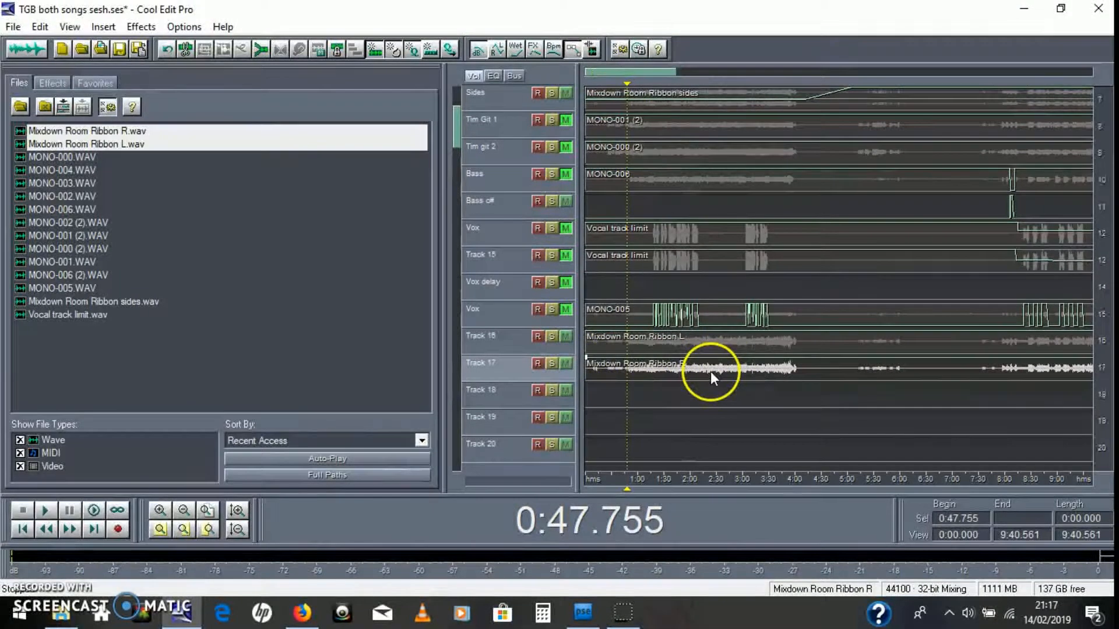
Clear all drum track solos and solo only the room ribbon Tracks 16 and 17.
{"action": "scroll", "coordinate": [711, 371], "scroll_direction": "up", "scroll_amount": 1}
{"action": "scroll", "coordinate": [679, 321], "scroll_direction": "up", "scroll_amount": 3}
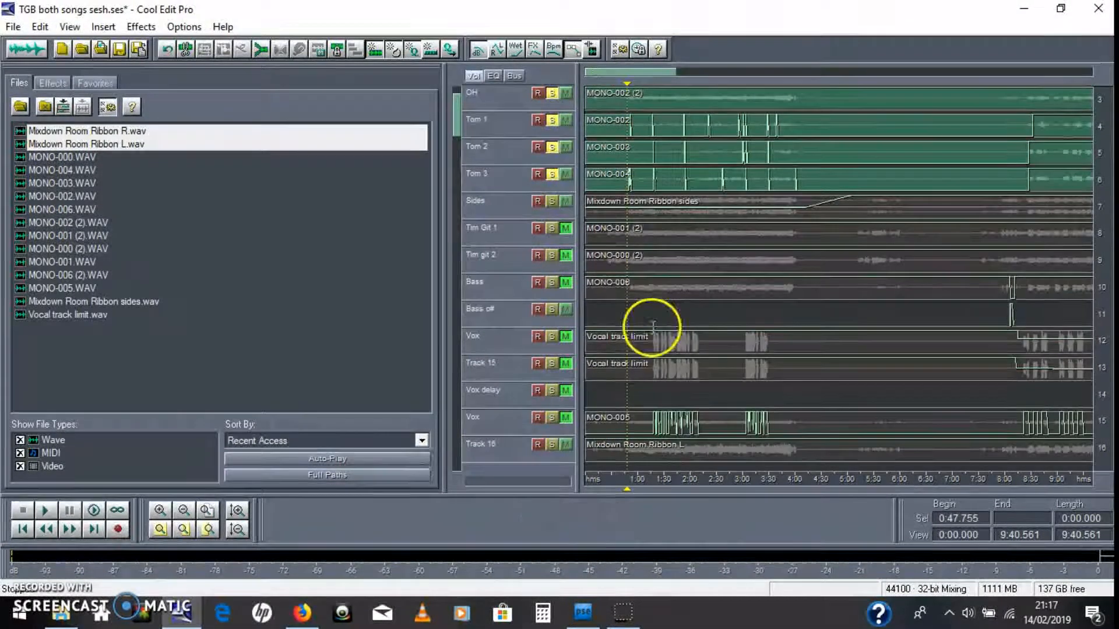
{"action": "scroll", "coordinate": [632, 314], "scroll_direction": "down", "scroll_amount": 2}
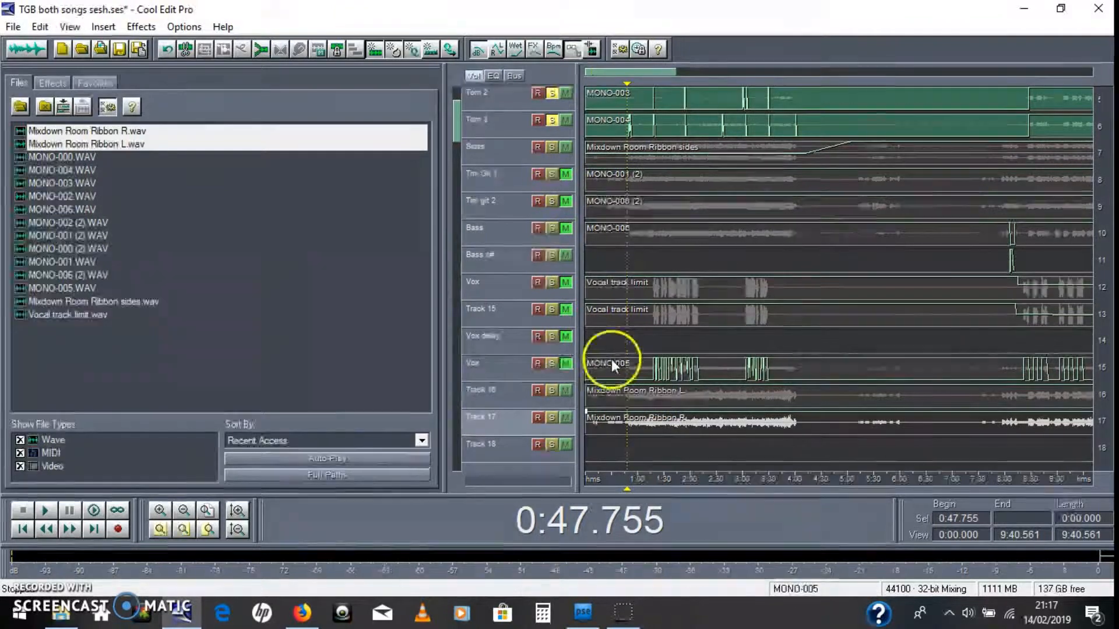
{"action": "left_click", "coordinate": [548, 120]}
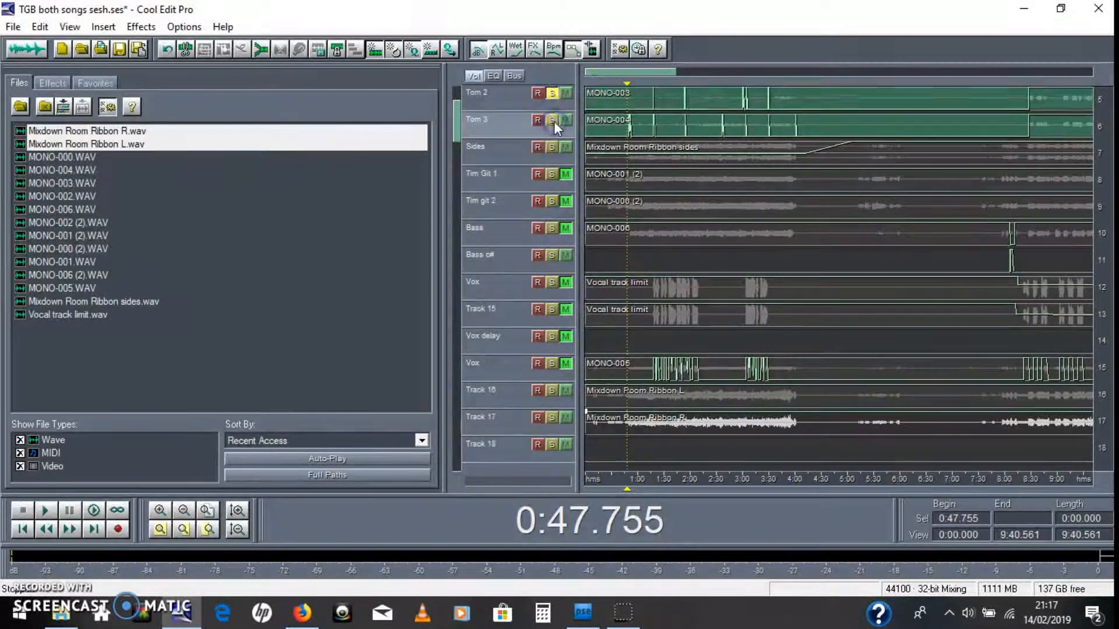
{"action": "left_click", "coordinate": [554, 122]}
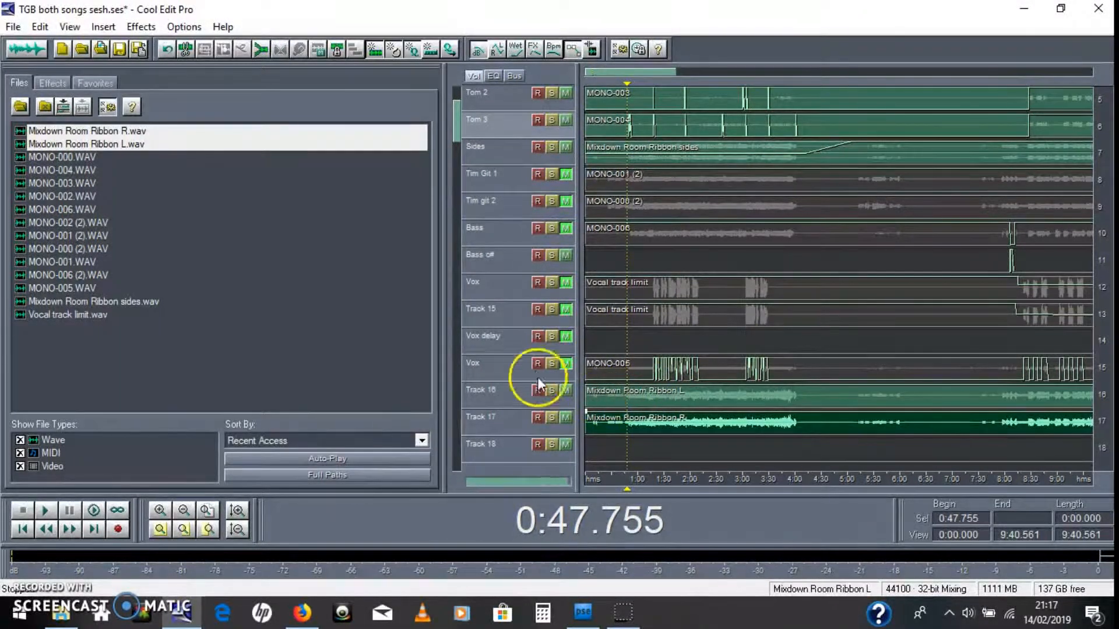
{"action": "left_click", "coordinate": [555, 416]}
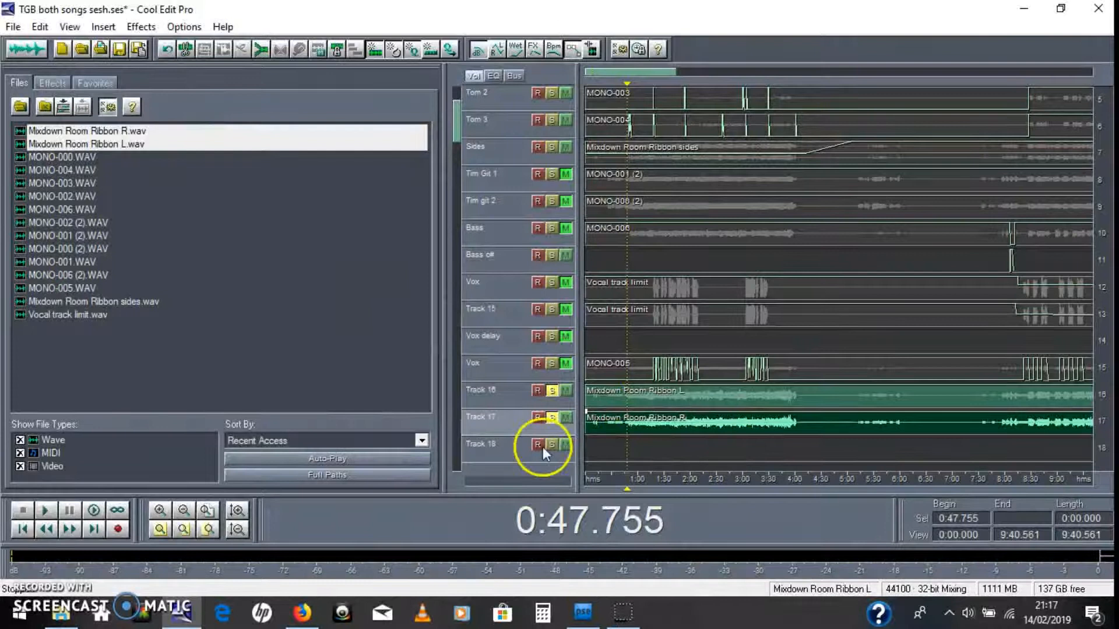
Set Track 17's volume to -8.6 and view the options for mixing down to a file.
{"action": "scroll", "coordinate": [528, 428], "scroll_direction": "up", "scroll_amount": 2}
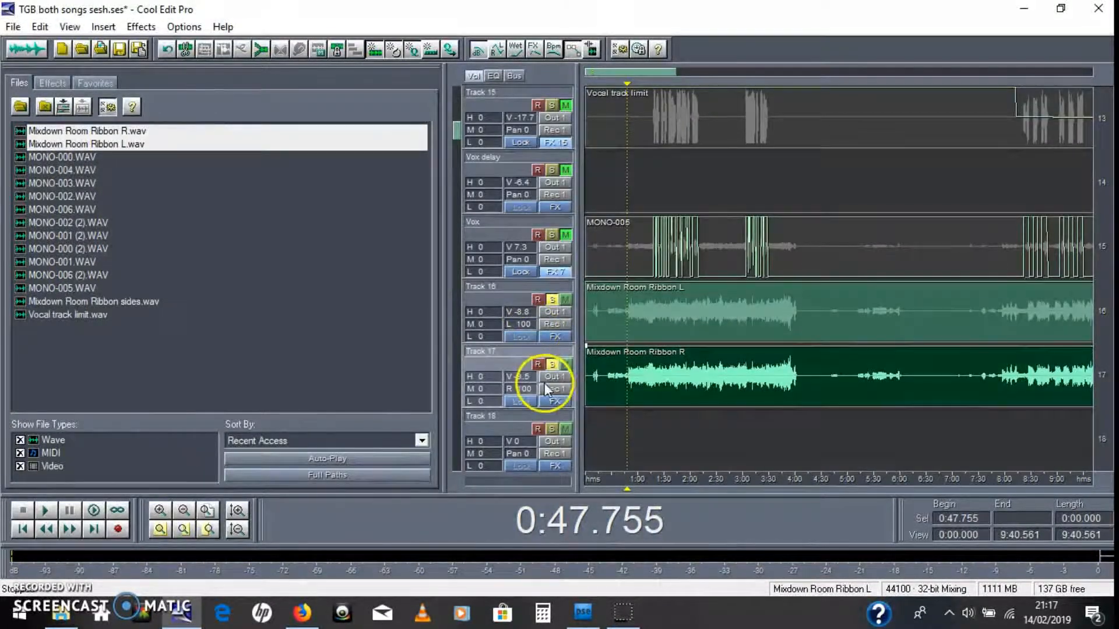
{"action": "left_click_drag", "start_coordinate": [530, 377], "coordinate": [537, 368]}
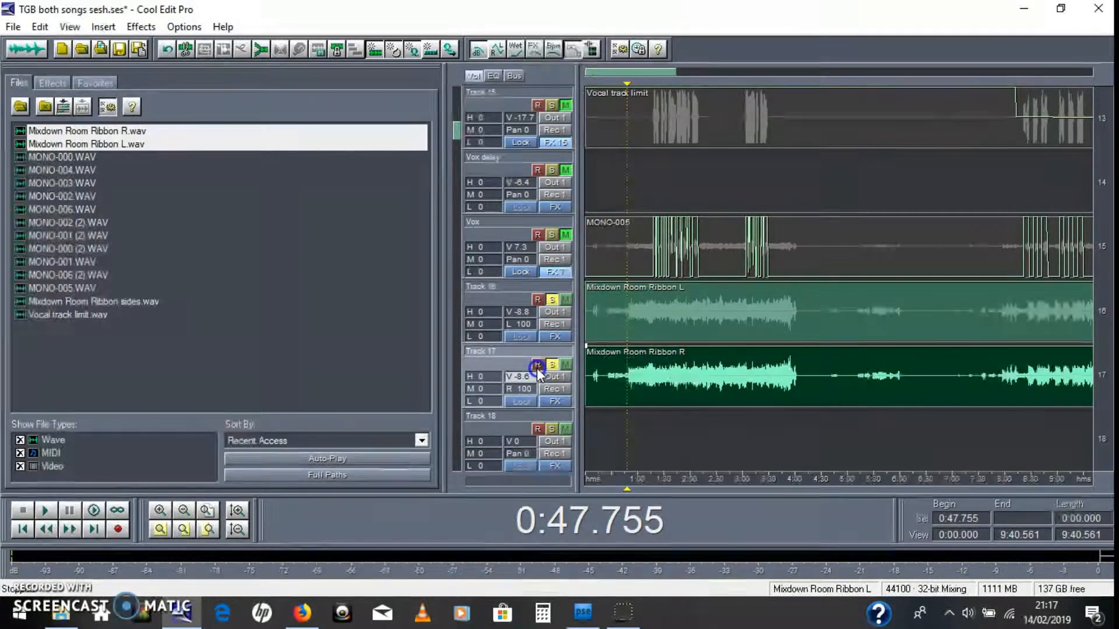
{"action": "left_click", "coordinate": [40, 27]}
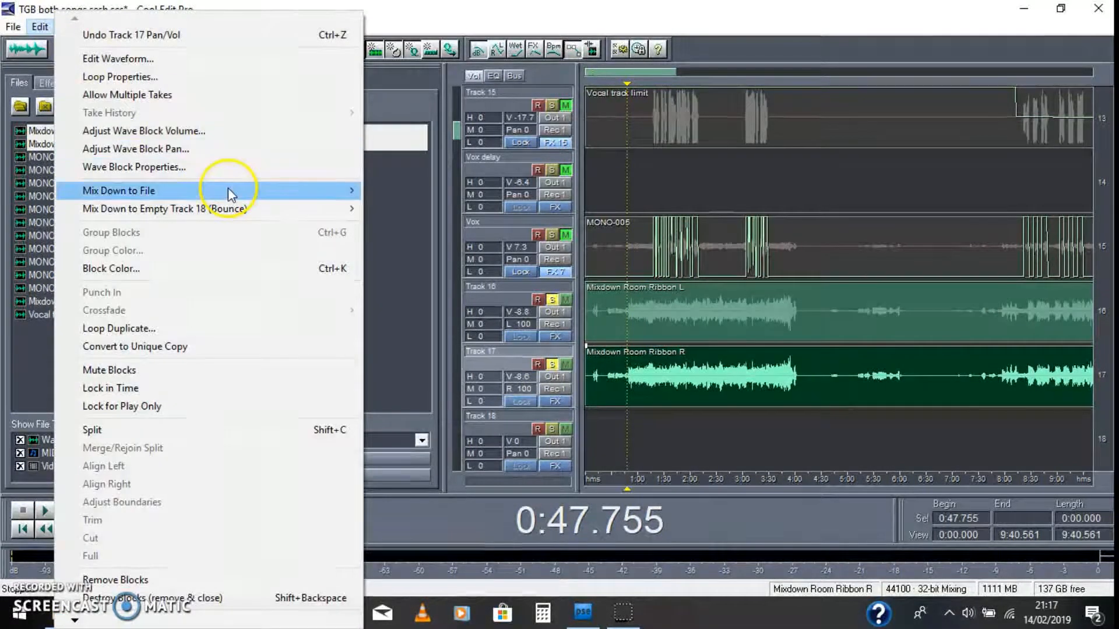
{"action": "mouse_move", "coordinate": [228, 187]}
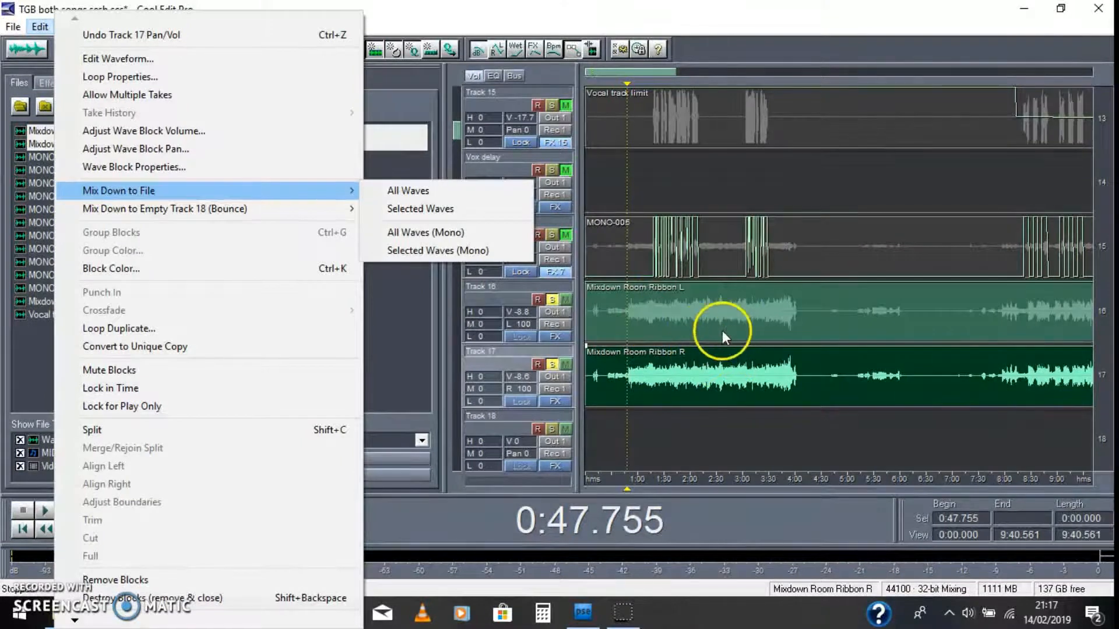
{"action": "left_click", "coordinate": [544, 298]}
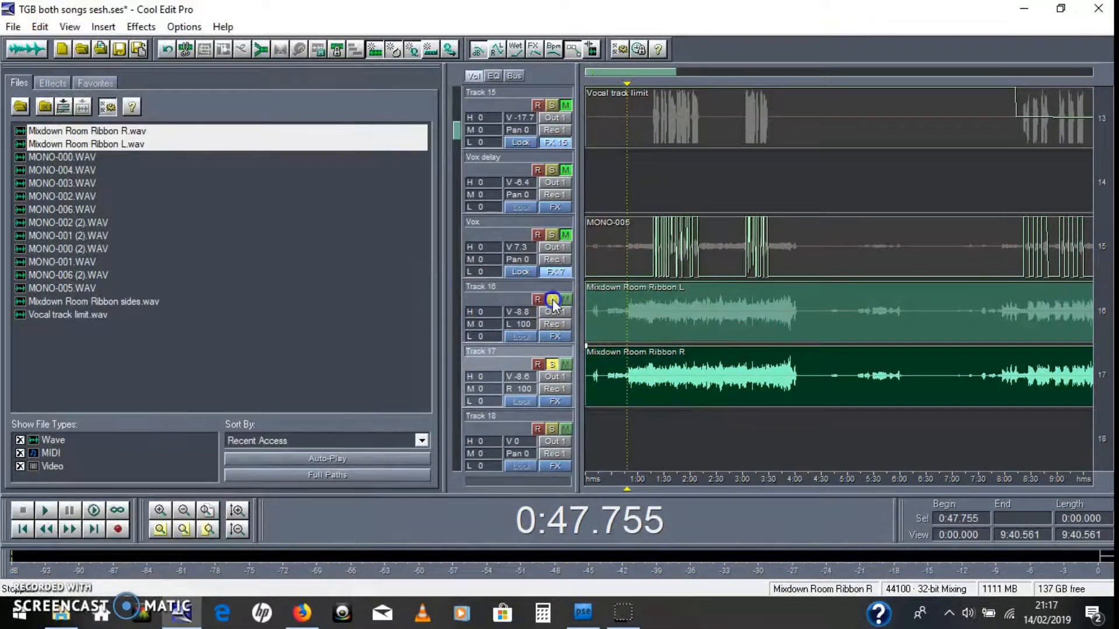
Clear the solos on room ribbon Tracks 16 and 17 and mute Track 17.
{"action": "left_click", "coordinate": [636, 383]}
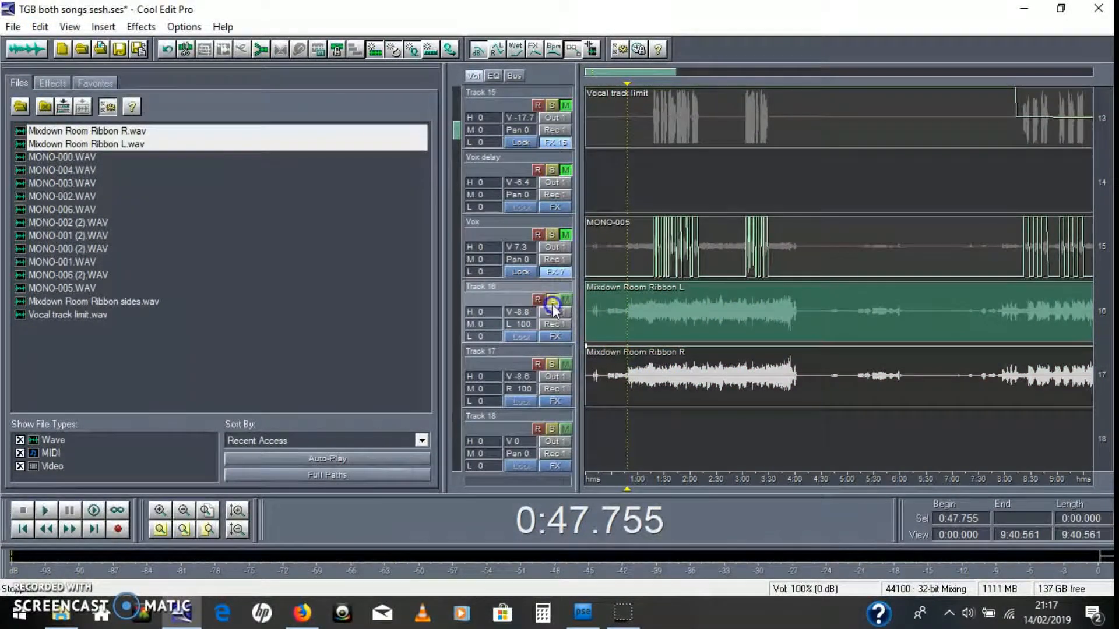
{"action": "left_click", "coordinate": [566, 364]}
{"action": "scroll", "coordinate": [688, 295], "scroll_direction": "up", "scroll_amount": 5}
{"action": "scroll", "coordinate": [646, 271], "scroll_direction": "up", "scroll_amount": 3}
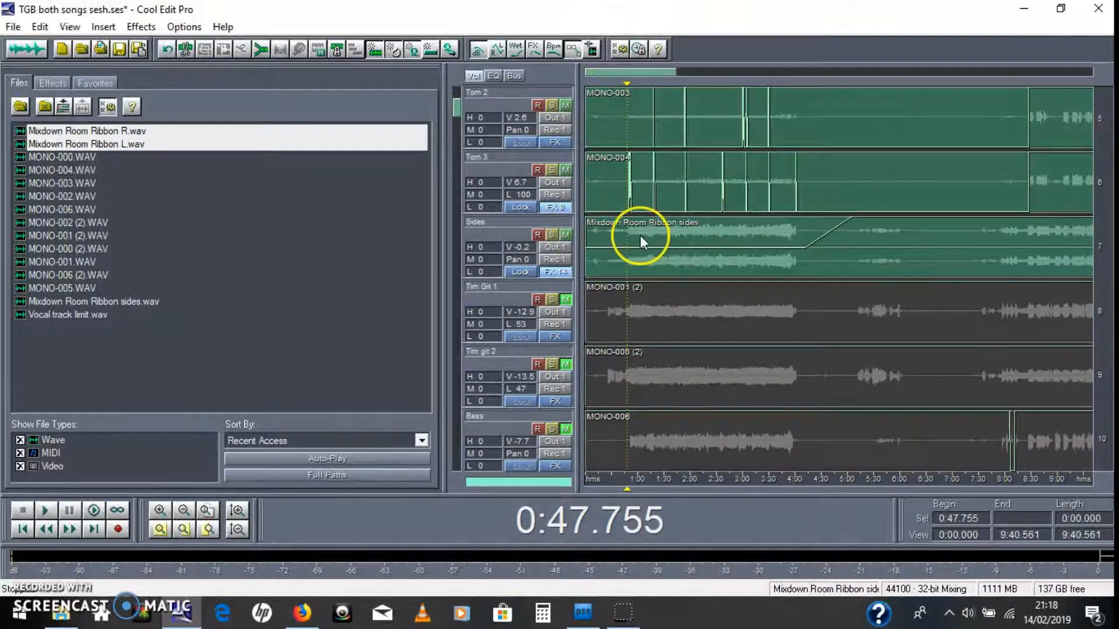
Solo the Sides track, play it from 0:47.755 and review its FX 14 graphic equalizer settings.
{"action": "left_click", "coordinate": [552, 234]}
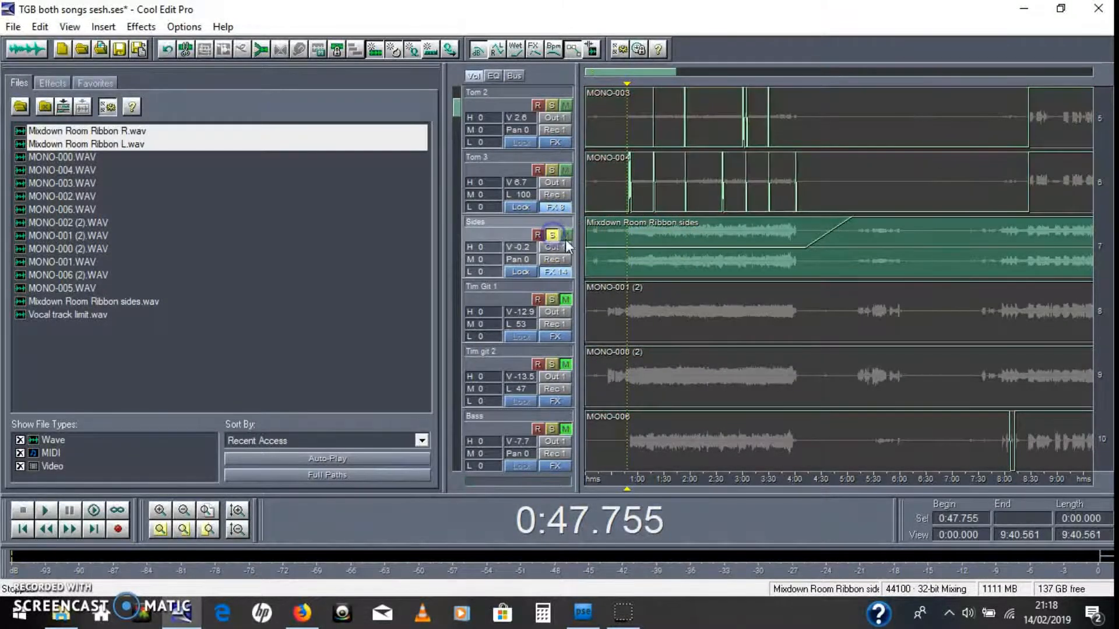
{"action": "key", "text": "space"}
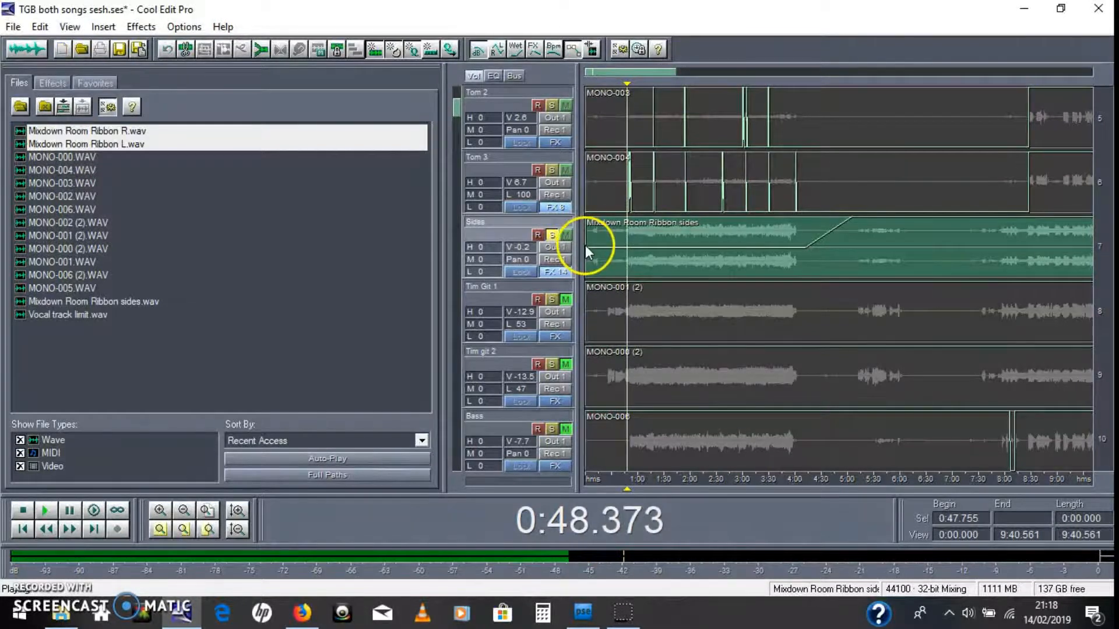
{"action": "left_click", "coordinate": [560, 272]}
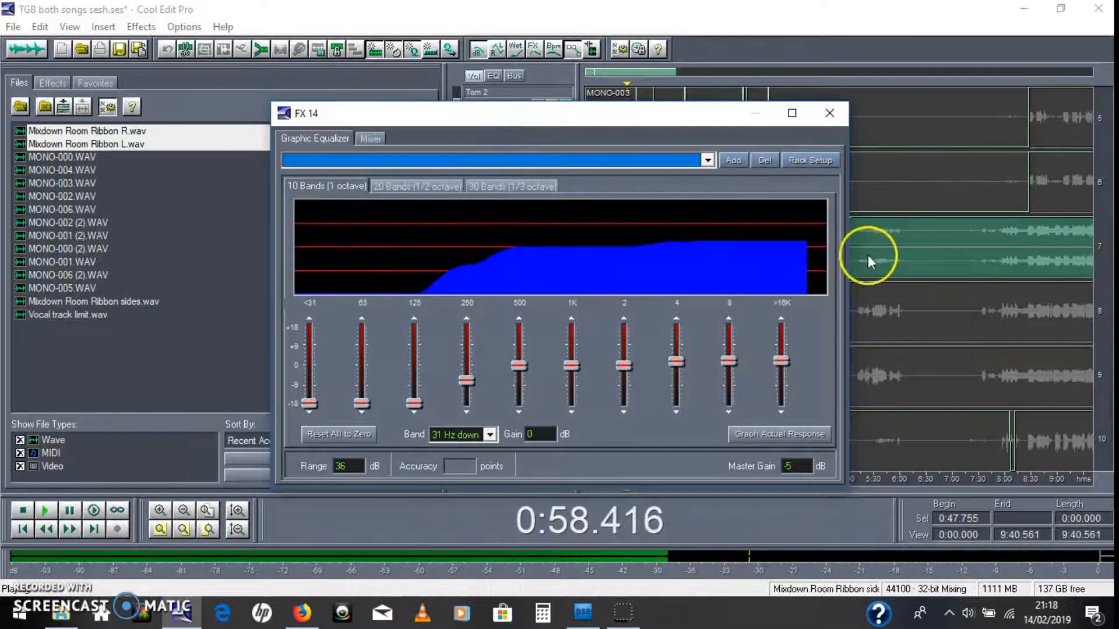
{"action": "left_click", "coordinate": [897, 247]}
{"action": "key", "text": "space"}
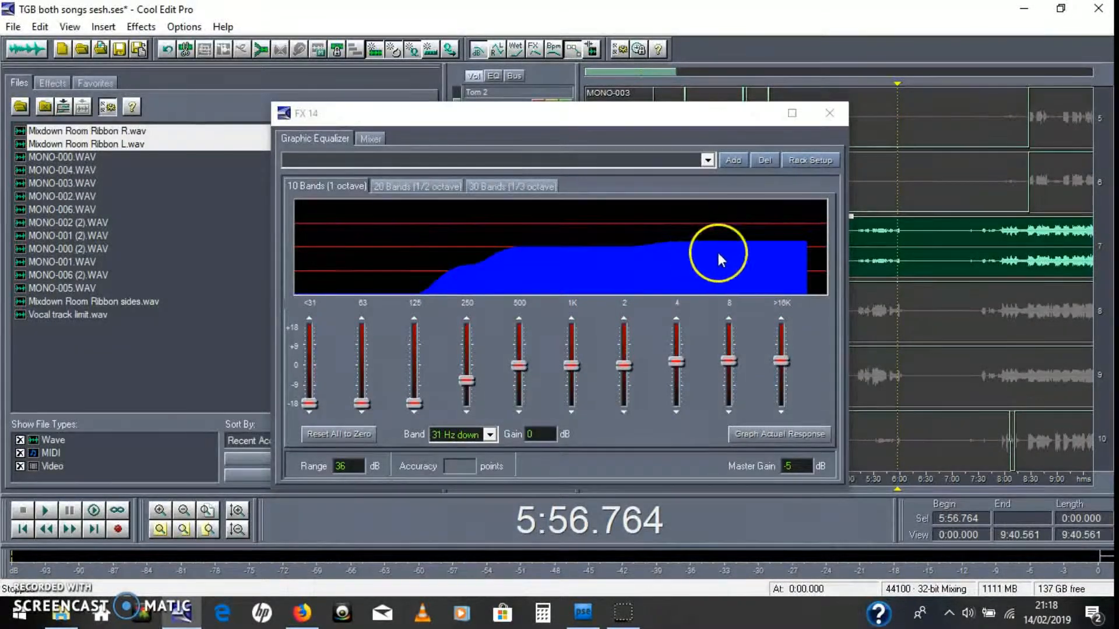
{"action": "left_click", "coordinate": [837, 114]}
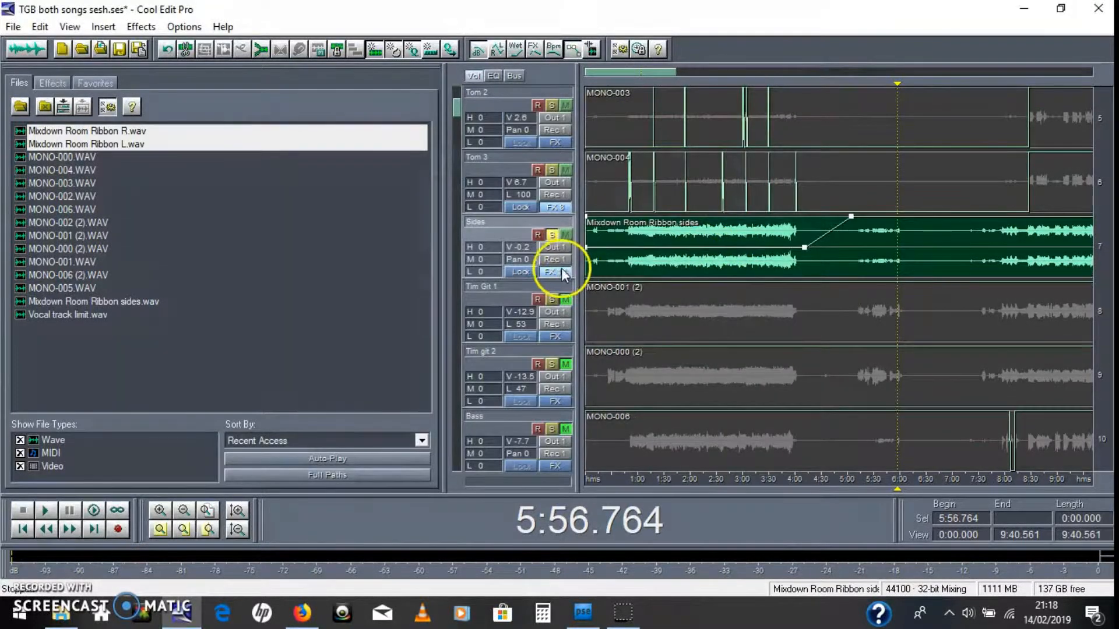
Play the Sides track from 1:09.292, remove its solo to hear it within the full drum mix, and stop playback.
{"action": "left_click", "coordinate": [645, 261]}
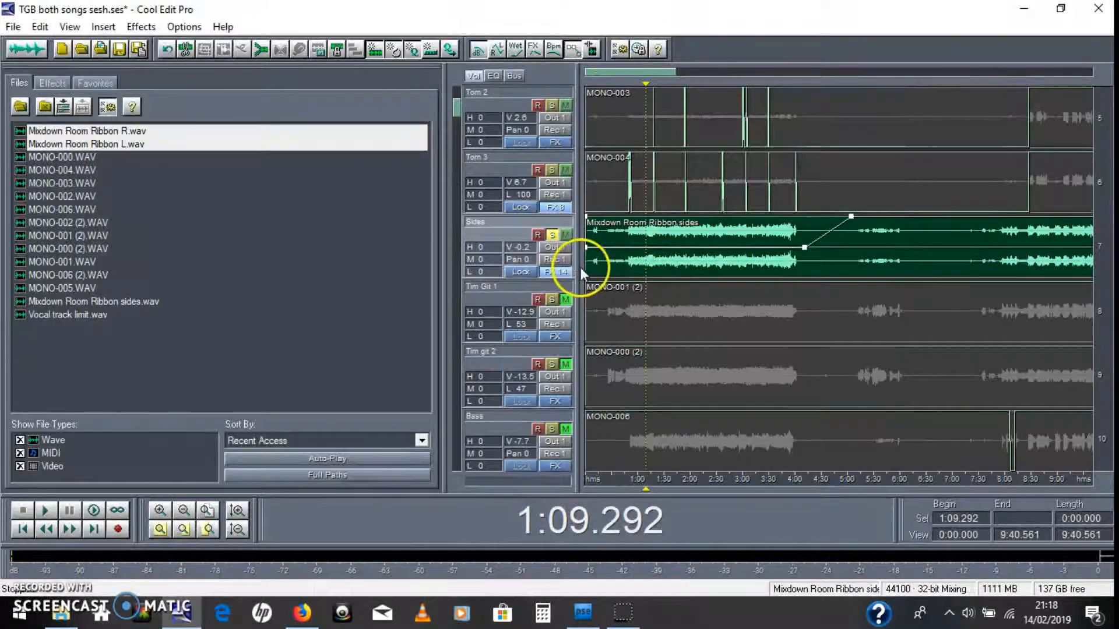
{"action": "key", "text": "space"}
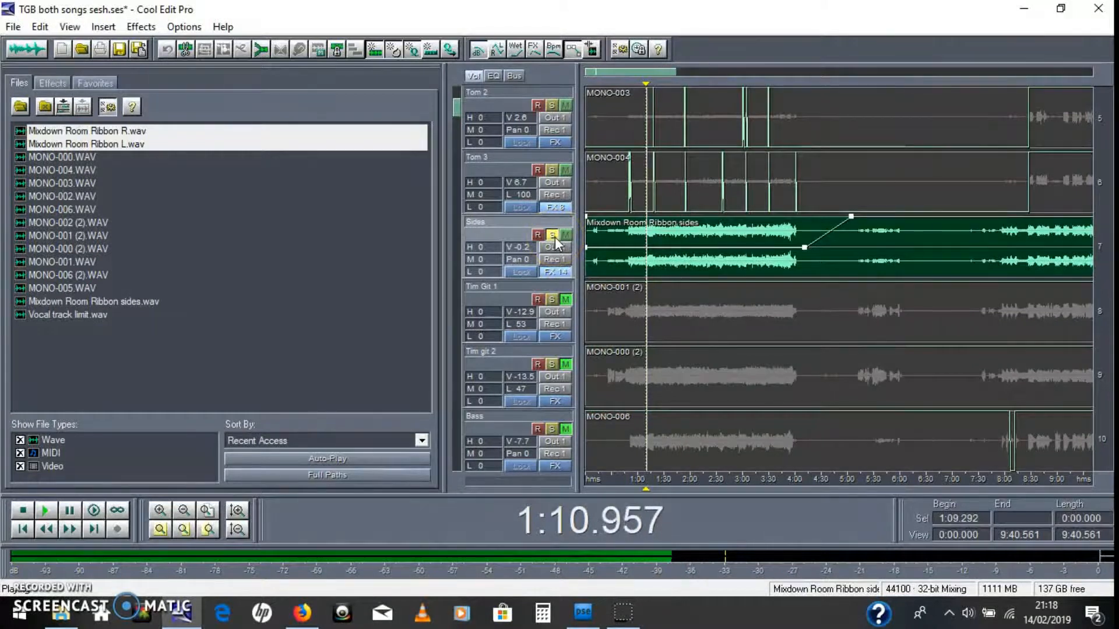
{"action": "left_click", "coordinate": [555, 237]}
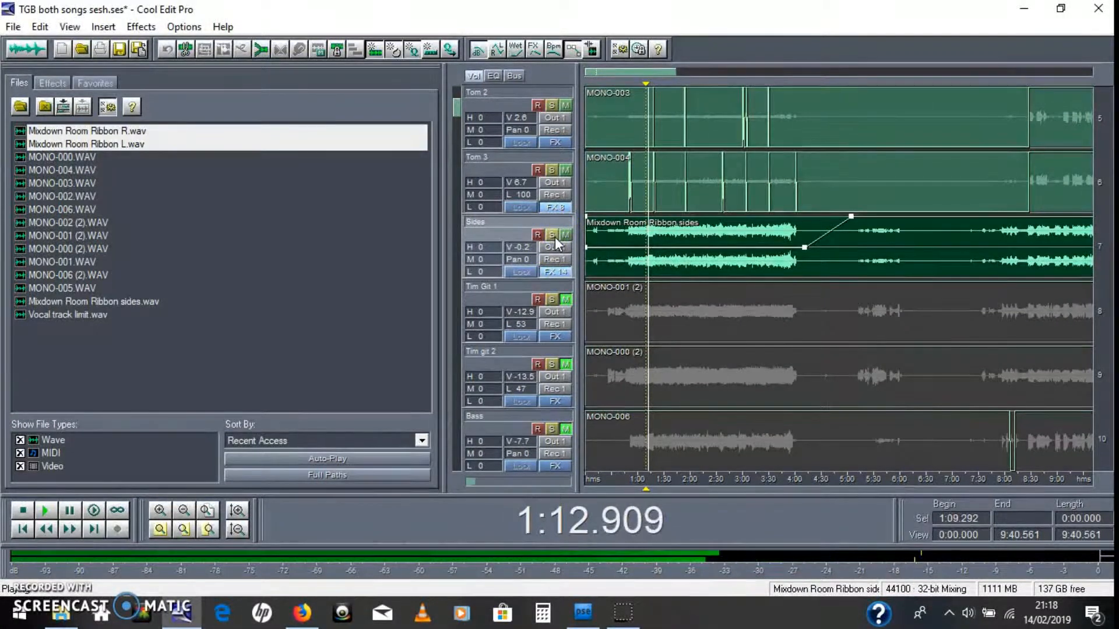
{"action": "left_click", "coordinate": [661, 264]}
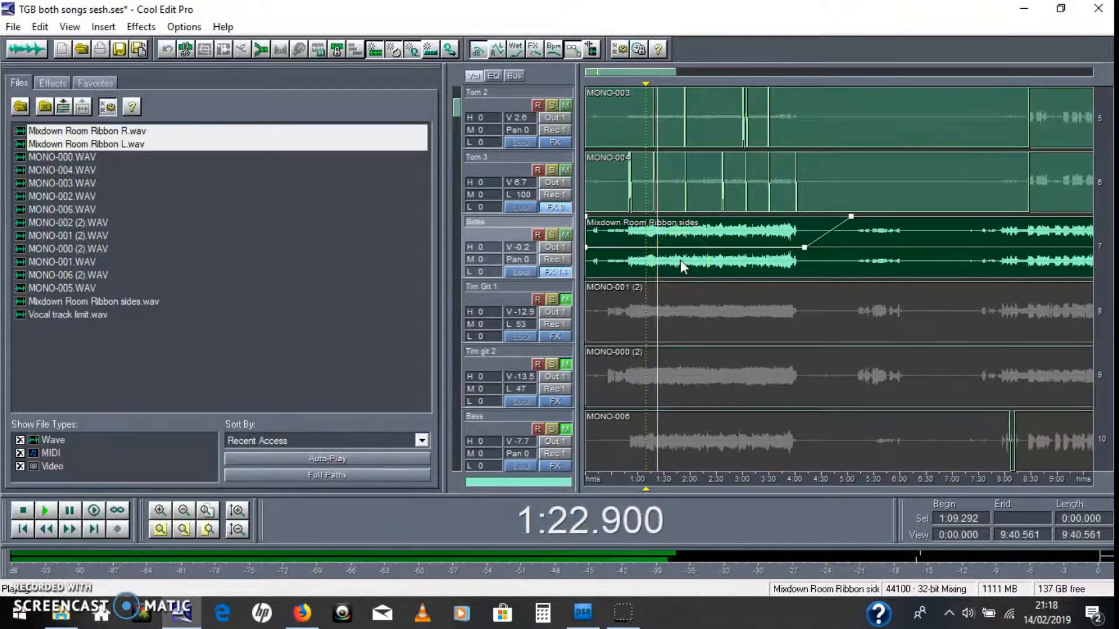
{"action": "left_click", "coordinate": [680, 263]}
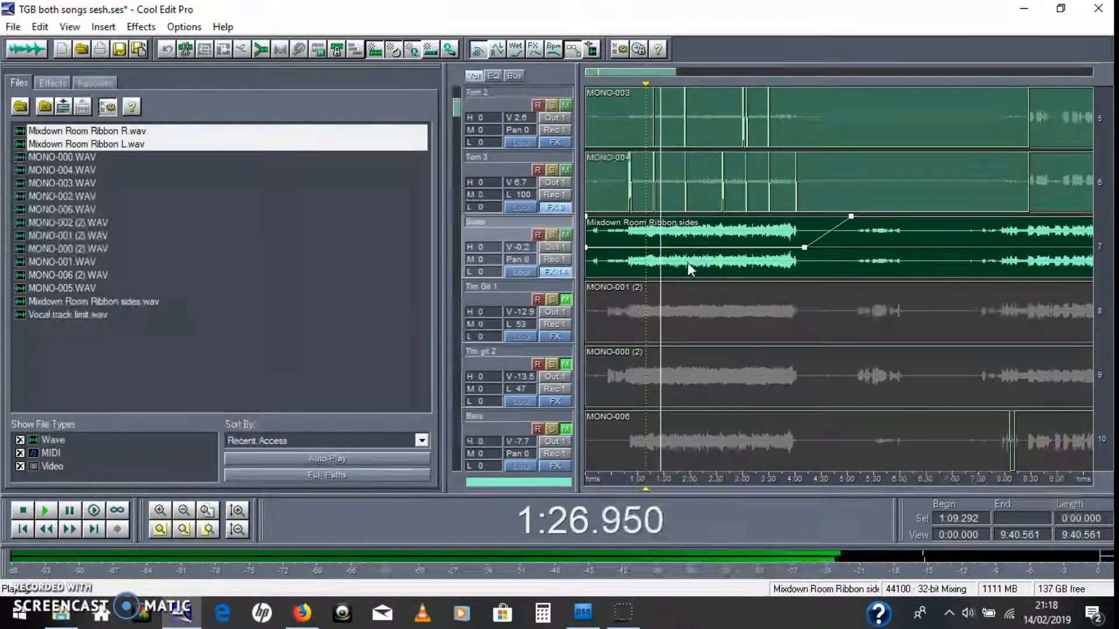
{"action": "left_click", "coordinate": [644, 259]}
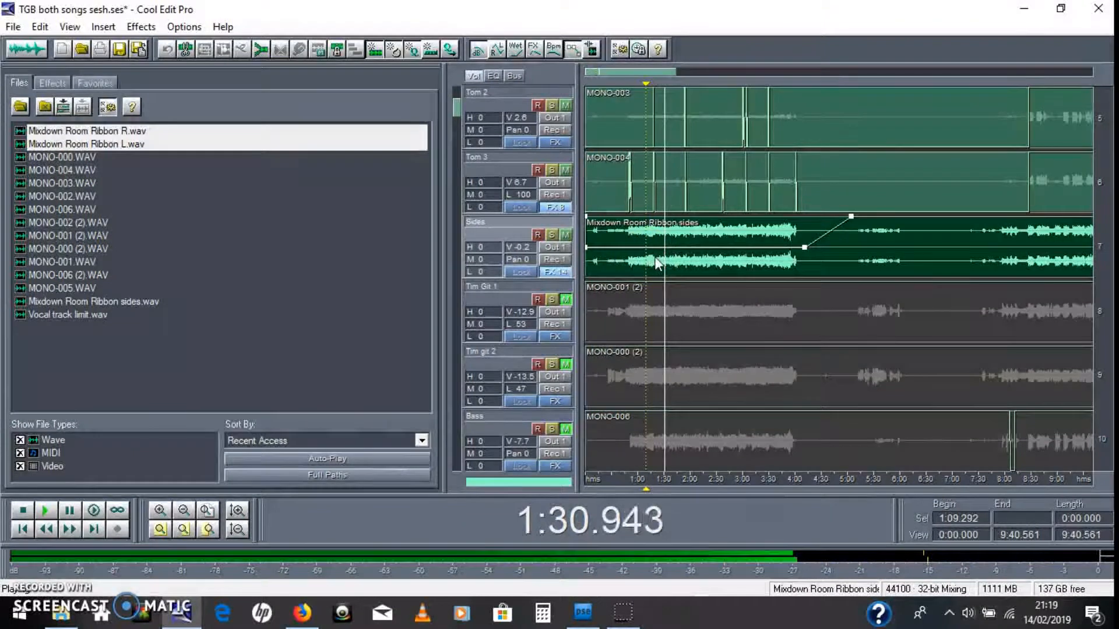
{"action": "key", "text": "space"}
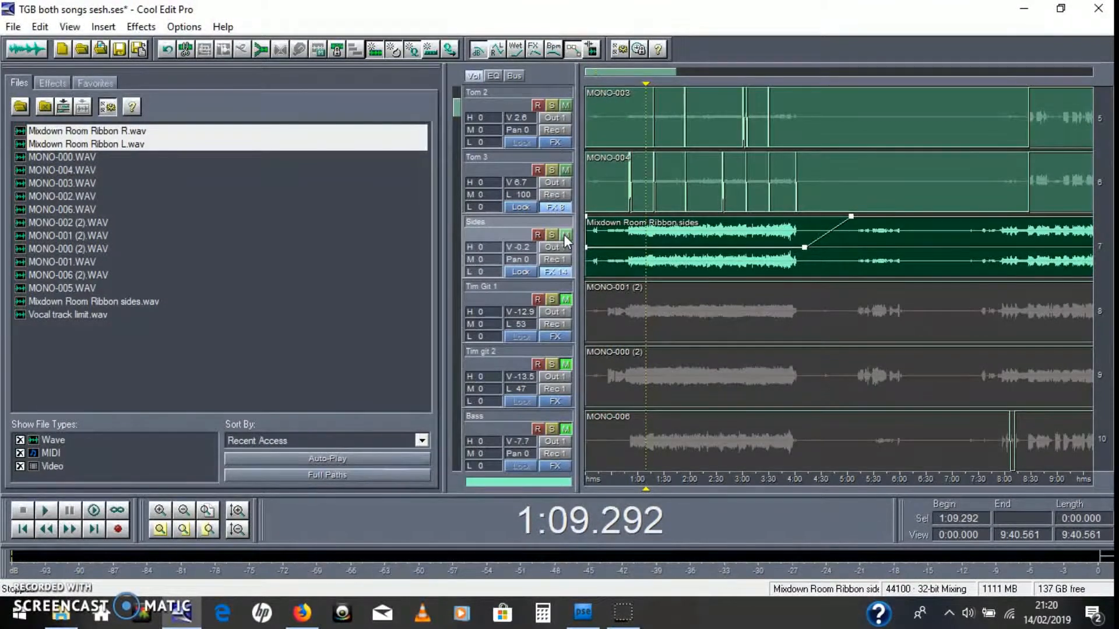
Play the drum mix with the Sides track from 1:32.702.
{"action": "left_click", "coordinate": [666, 265]}
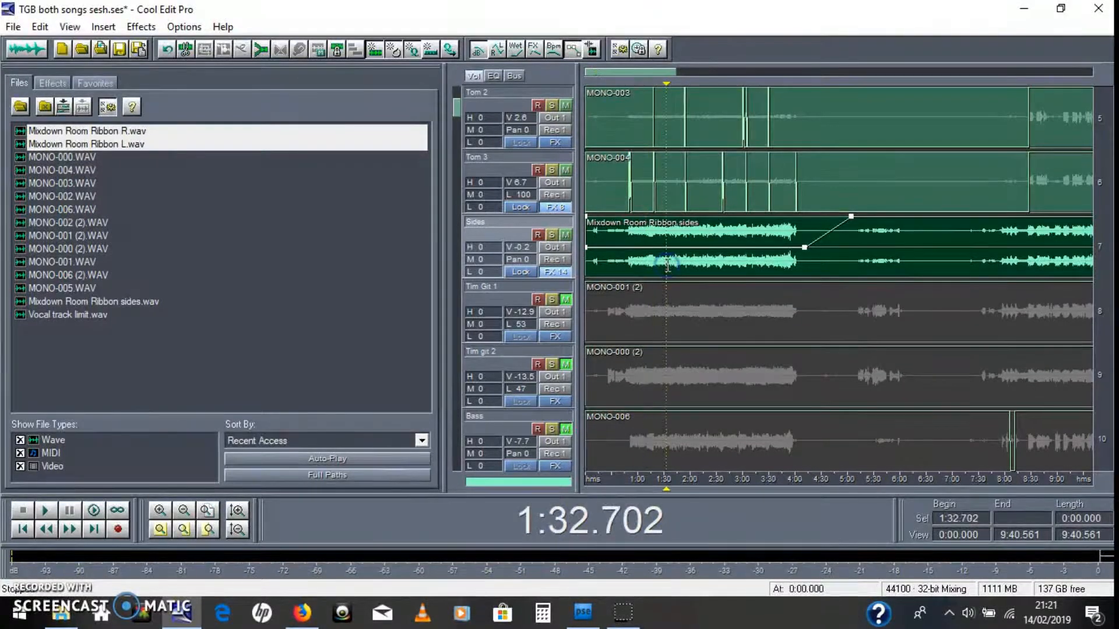
{"action": "key", "text": "space"}
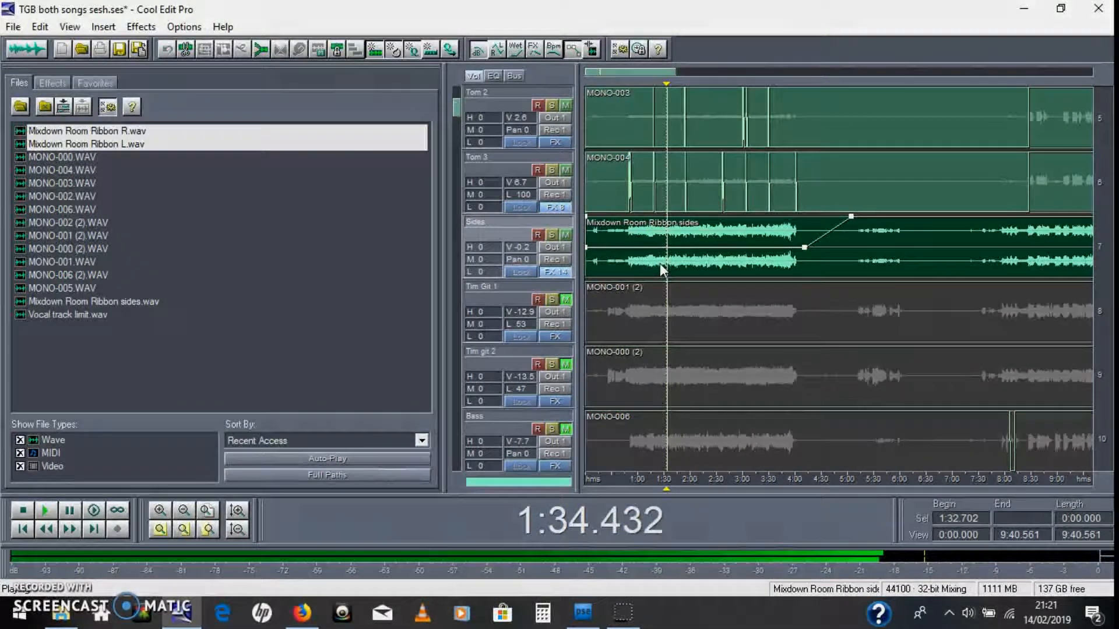